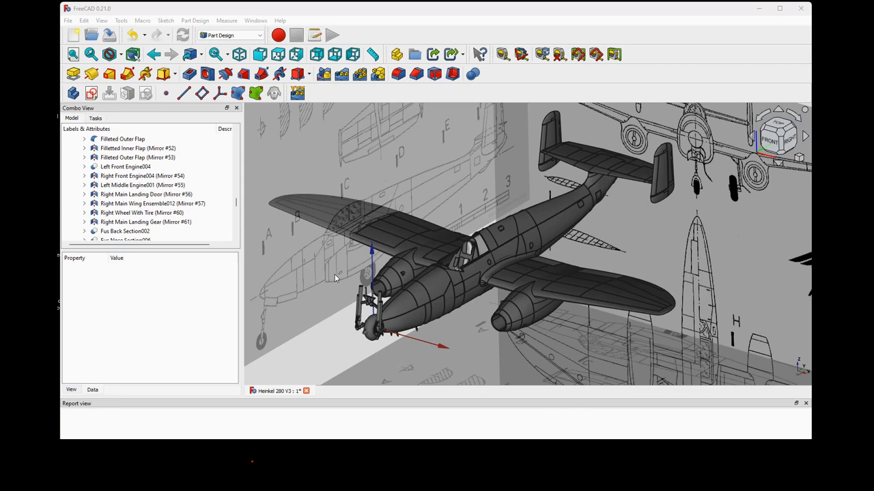
Step: Export Fus Back Section002 as an STL mesh into a new folder named Scene Test inside Heinkel 280 V3
click(561, 226)
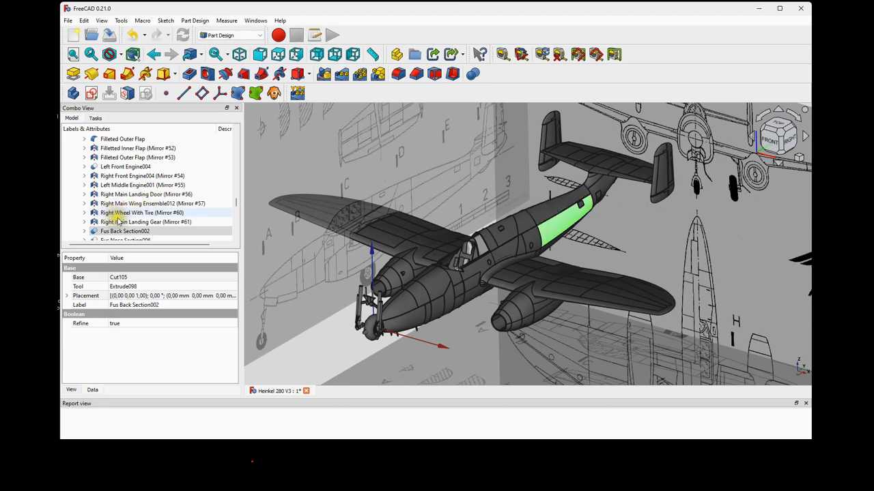
scroll(134, 212, up, 5)
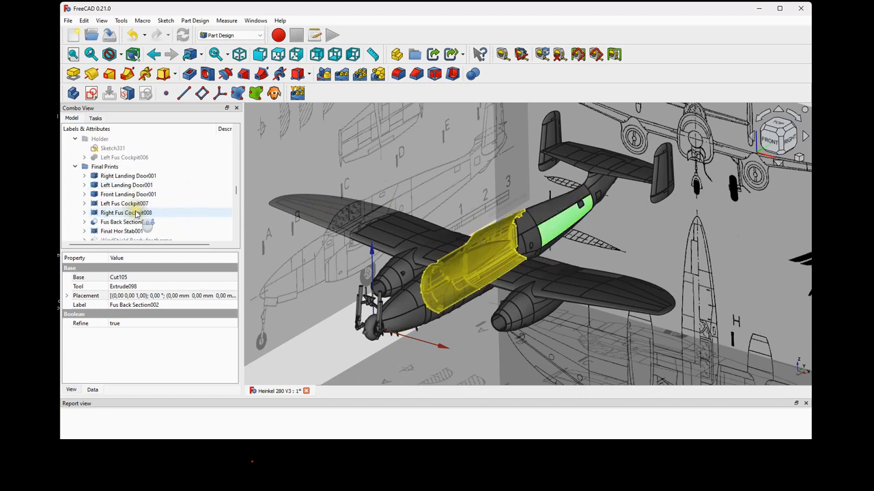
scroll(136, 212, down, 10)
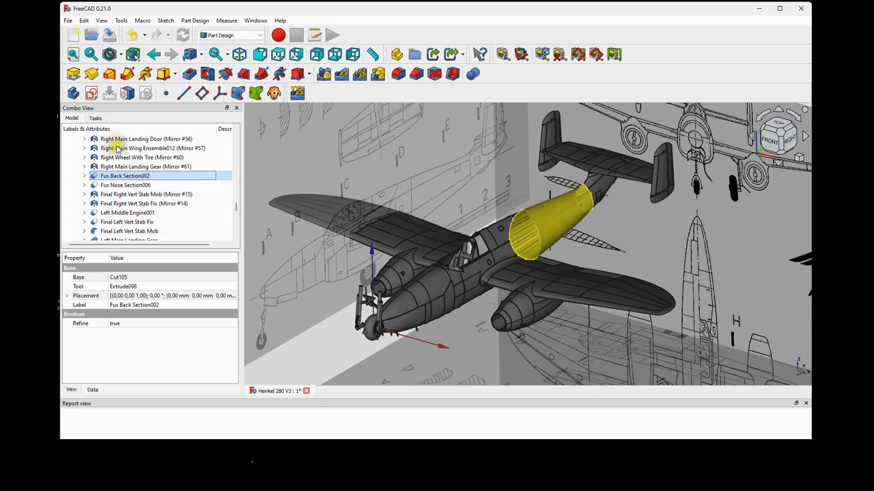
click(69, 22)
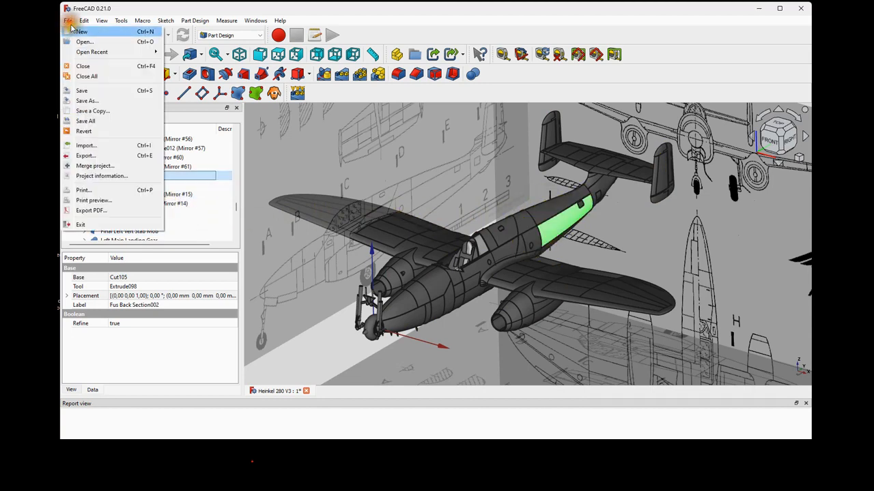
click(89, 155)
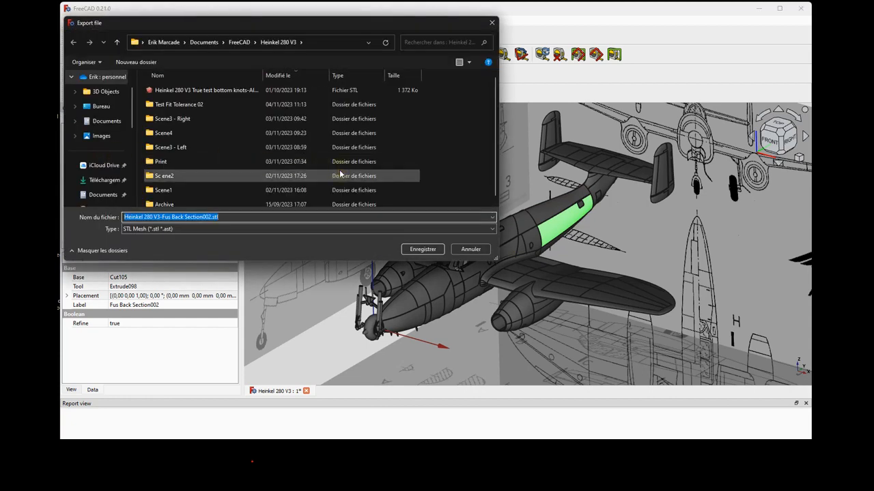
click(139, 63)
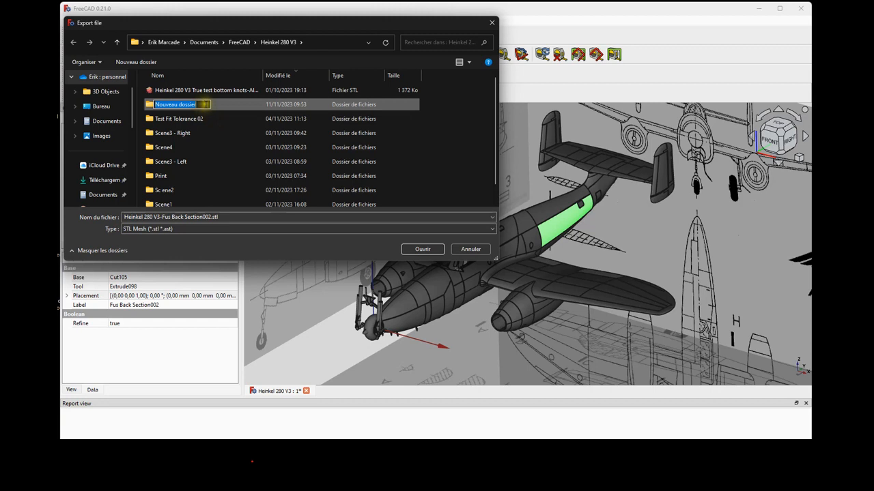
text(S)
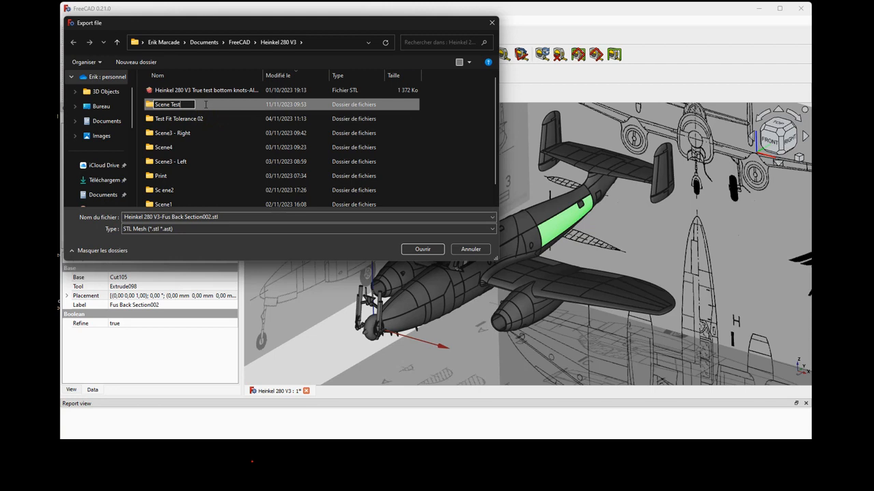
text(cene Test)
key(Return)
key(Return)
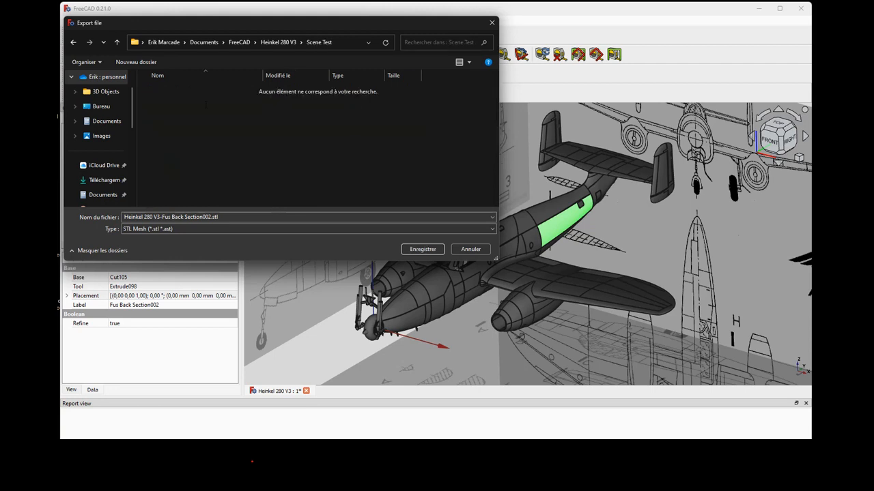
click(421, 250)
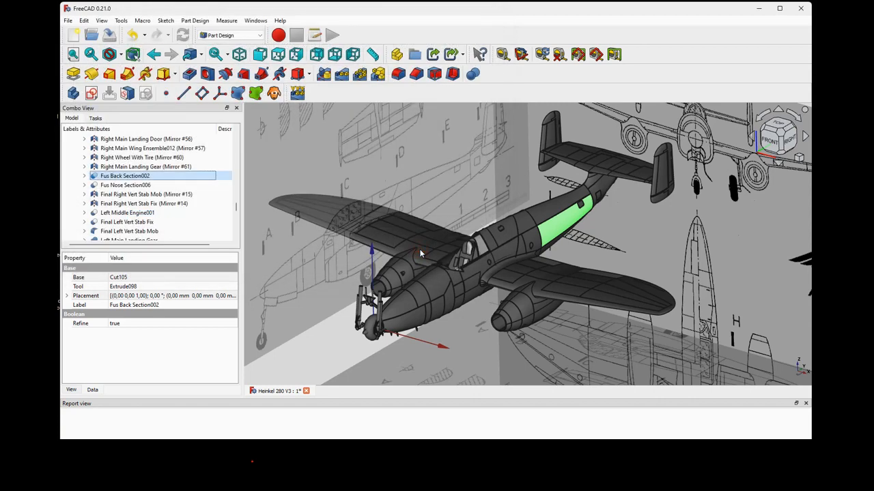
Step: Export the rear fuselage part Fus Back Section005 as an STL mesh to the Scene Test folder
click(599, 185)
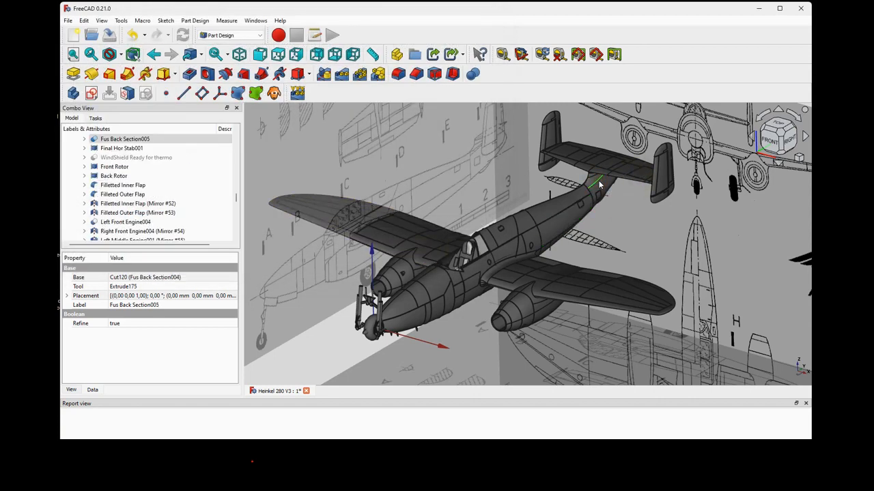
click(68, 22)
click(86, 155)
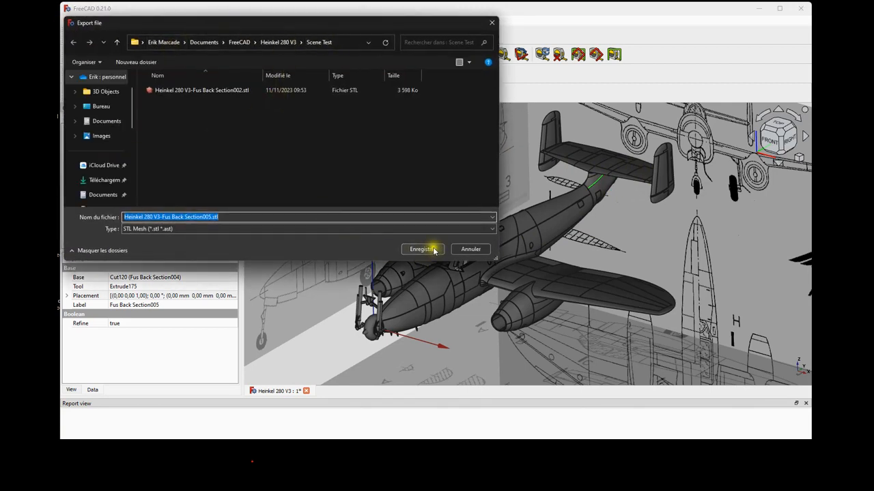
click(429, 250)
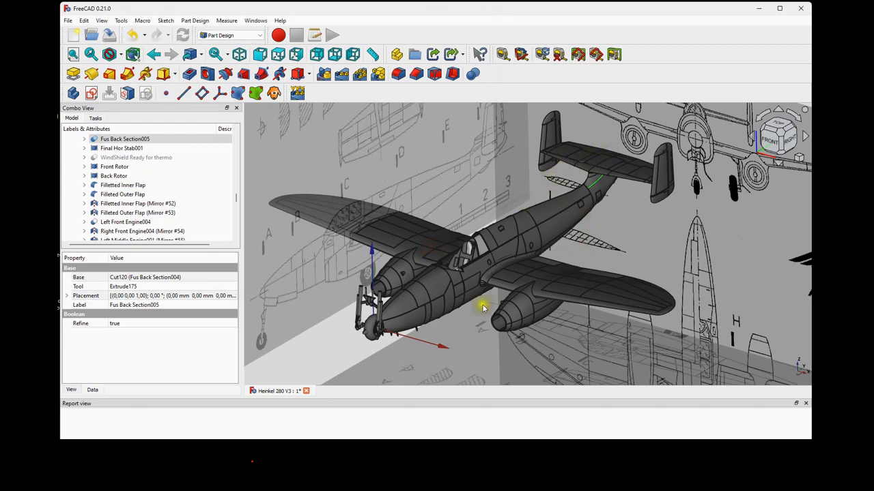
Step: Export the Left Front Engine004 part as an STL mesh to the Scene Test folder
click(524, 312)
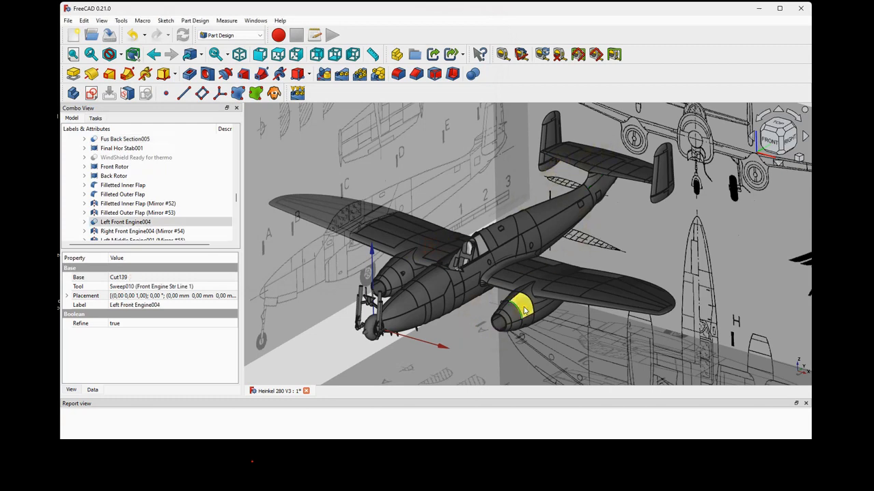
click(69, 21)
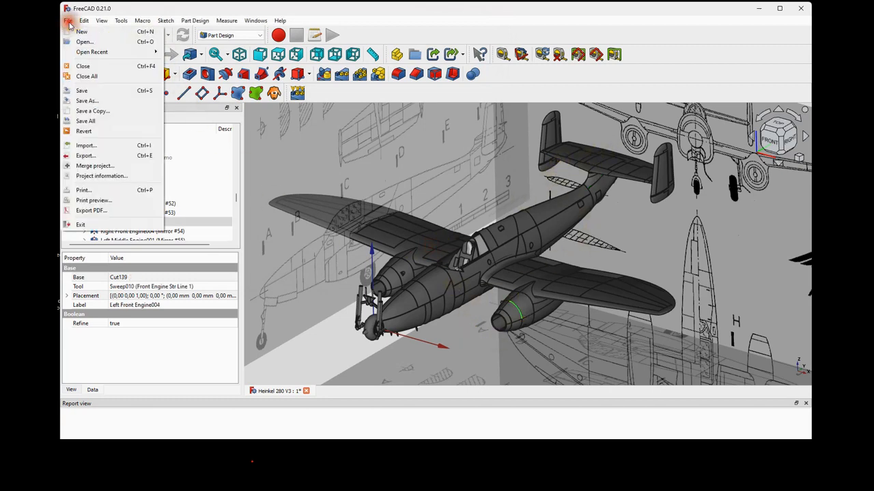
click(95, 156)
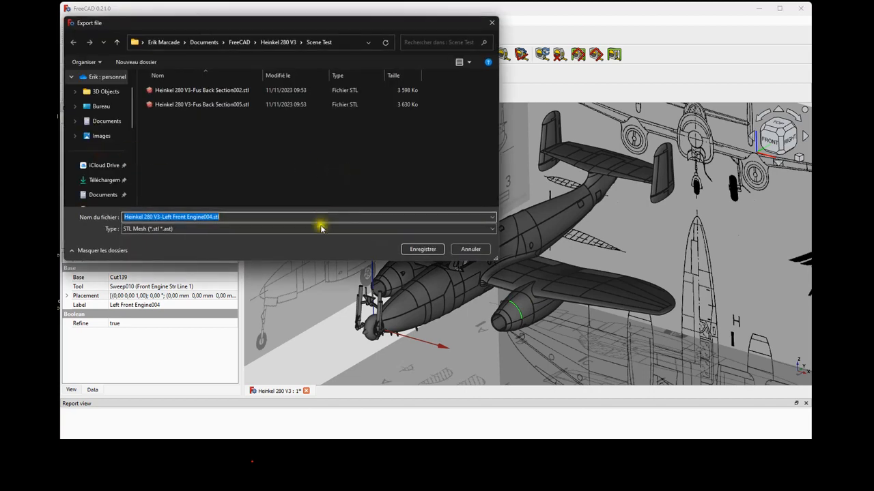
click(423, 249)
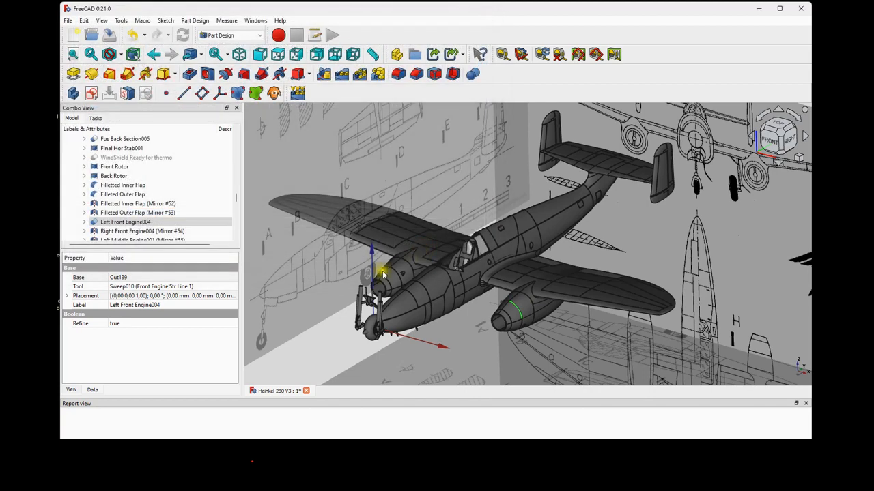
Step: Export the mirrored Right Front Engine004 part as an STL mesh to the Scene Test folder
click(386, 275)
click(70, 21)
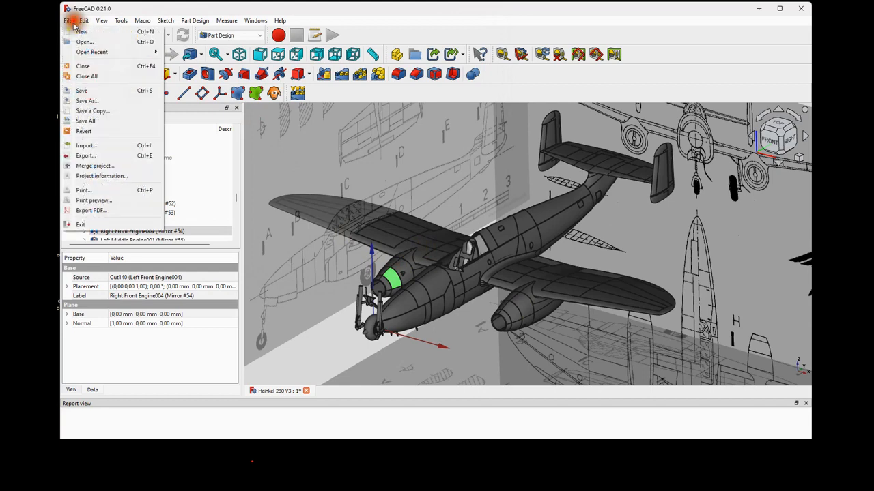
click(101, 156)
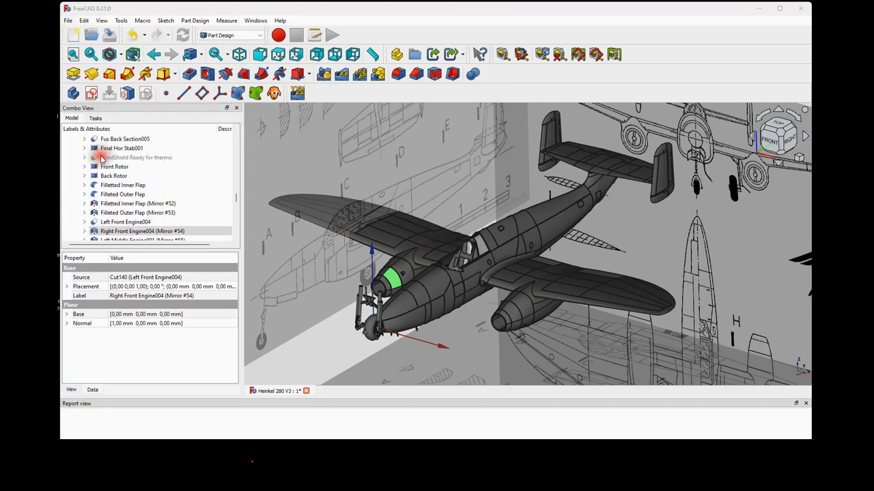
click(422, 249)
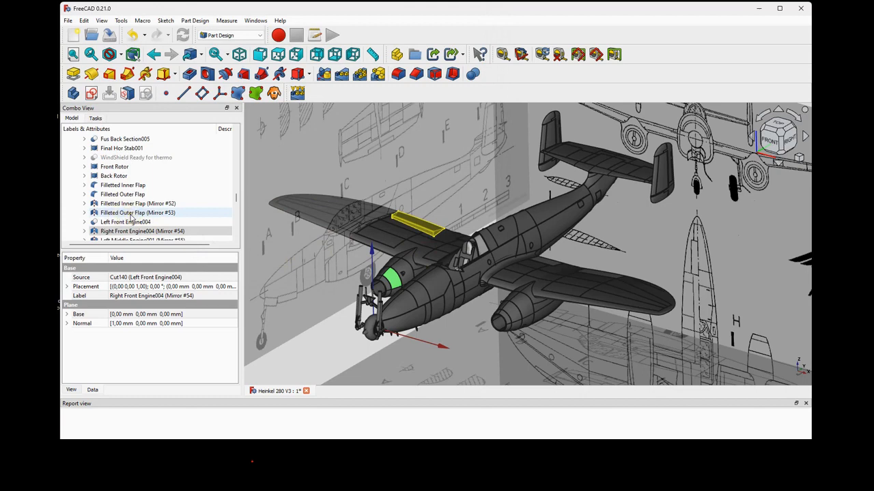
Step: Export the Front Rotor as an STL mesh to the Scene Test folder
click(114, 167)
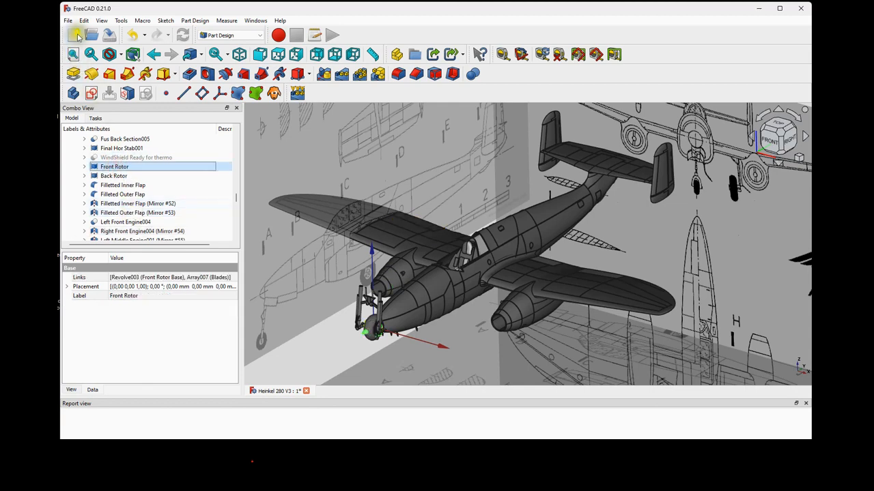
click(69, 20)
click(100, 157)
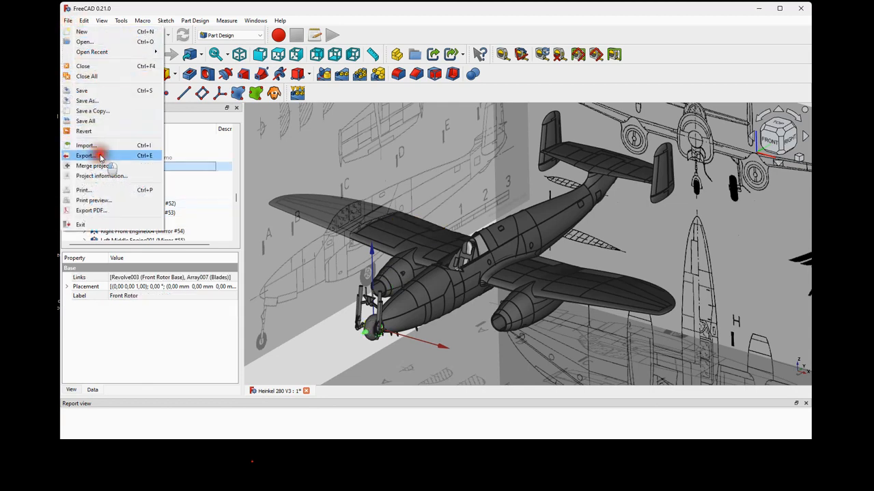
click(418, 249)
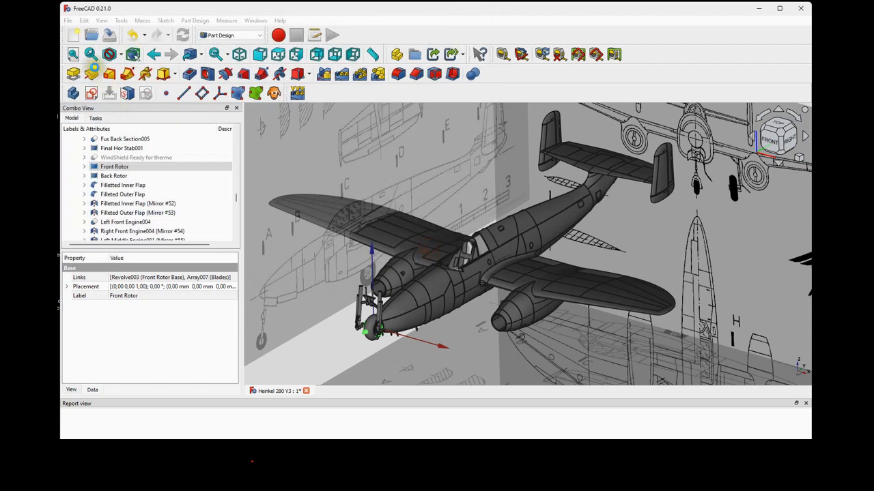
Step: Export the Back Rotor as an STL mesh to the Scene Test folder
click(132, 176)
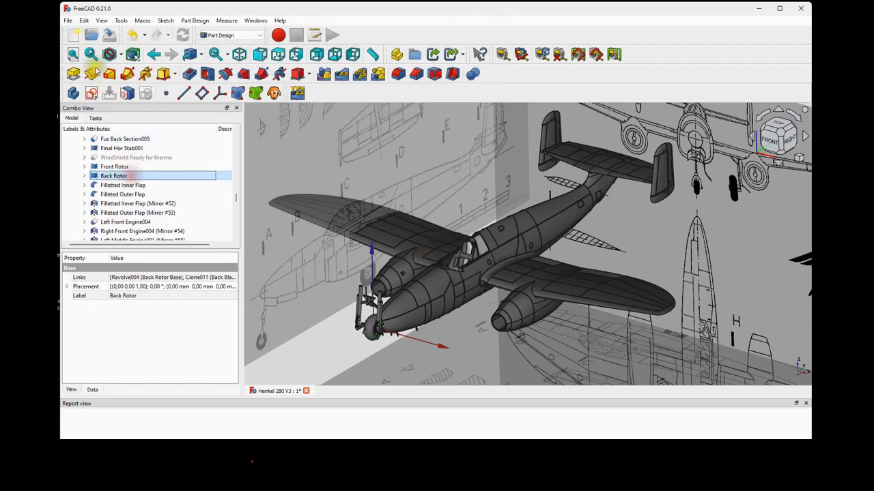
click(69, 20)
click(107, 159)
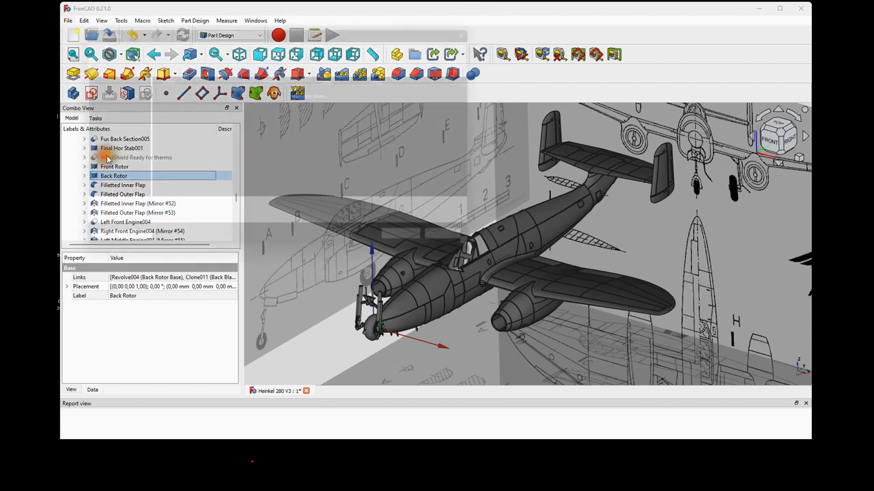
click(425, 250)
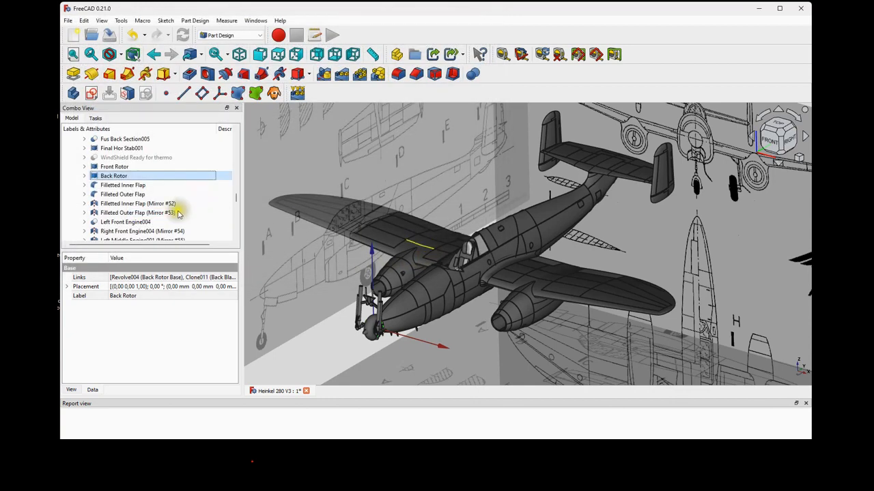
Step: Show the hidden WindShield Ready for thermo part and export it as an STL mesh to the Scene Test folder
click(108, 158)
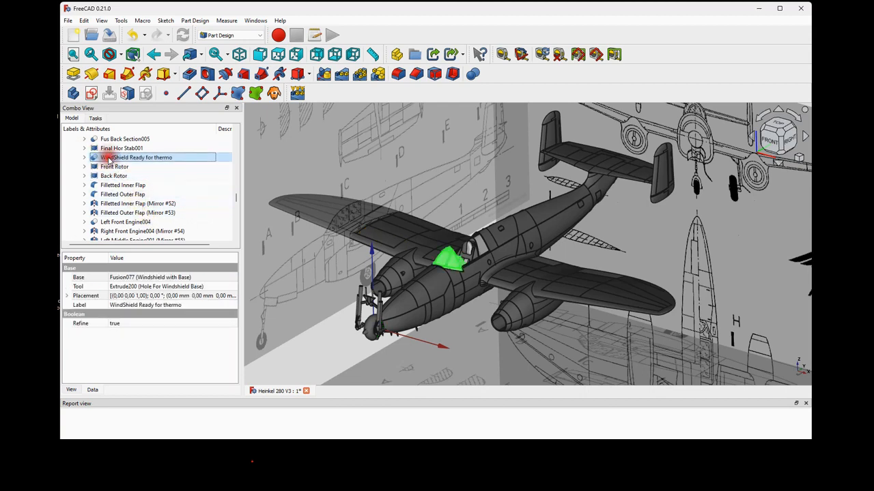
click(68, 21)
click(109, 156)
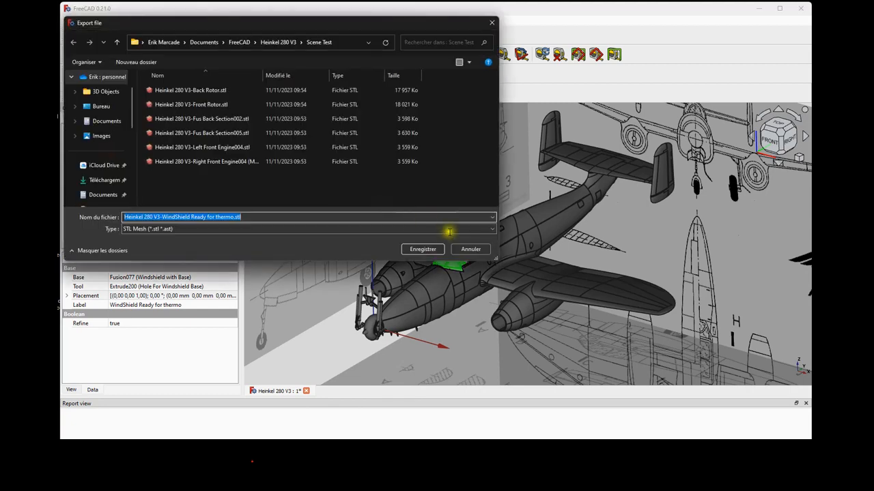
click(422, 249)
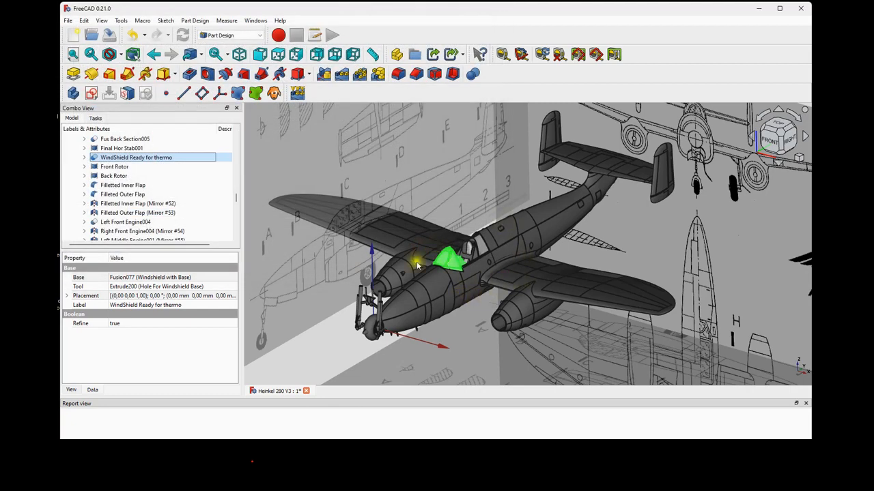
Step: Export the horizontal stabilizer Final Hor Stab001 as an STL mesh to the Scene Test folder
click(593, 160)
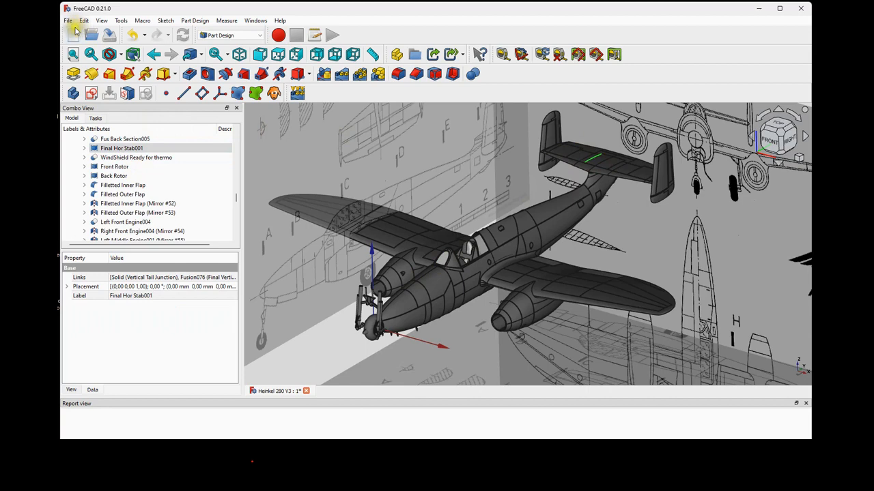
click(68, 21)
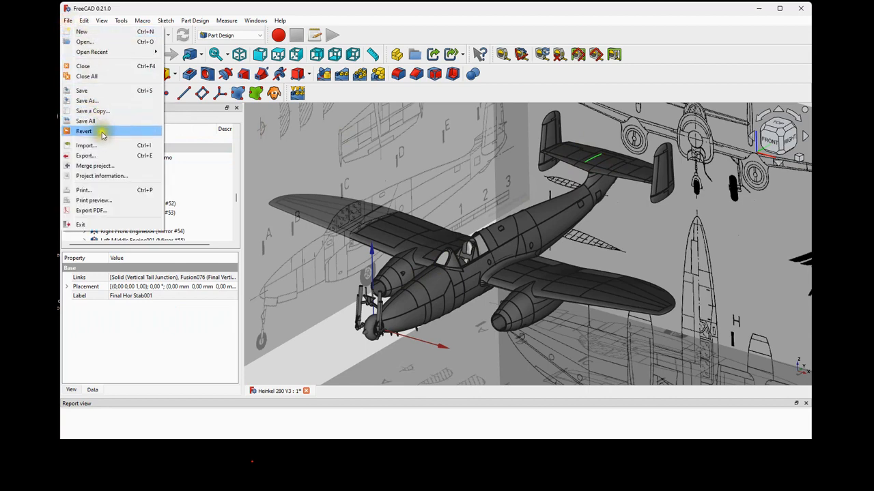
click(102, 156)
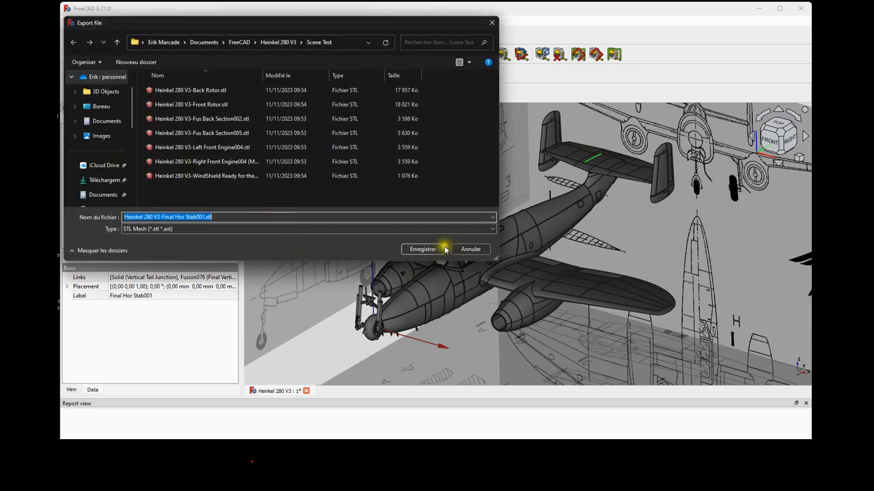
click(444, 249)
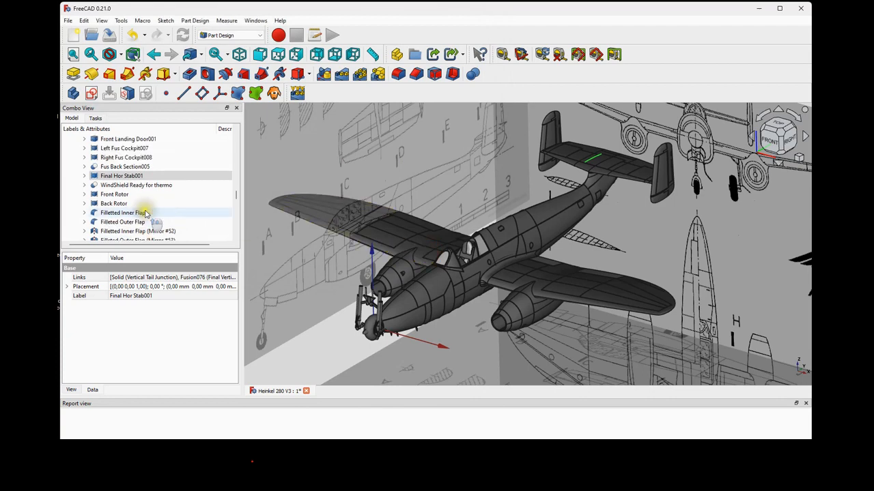
Step: Open the model's Spreadsheet, examine the PlasticWidth, Tolerance, Big Dial Radius and Structure Line parameters, and return to the 3D model
scroll(144, 213, up, 10)
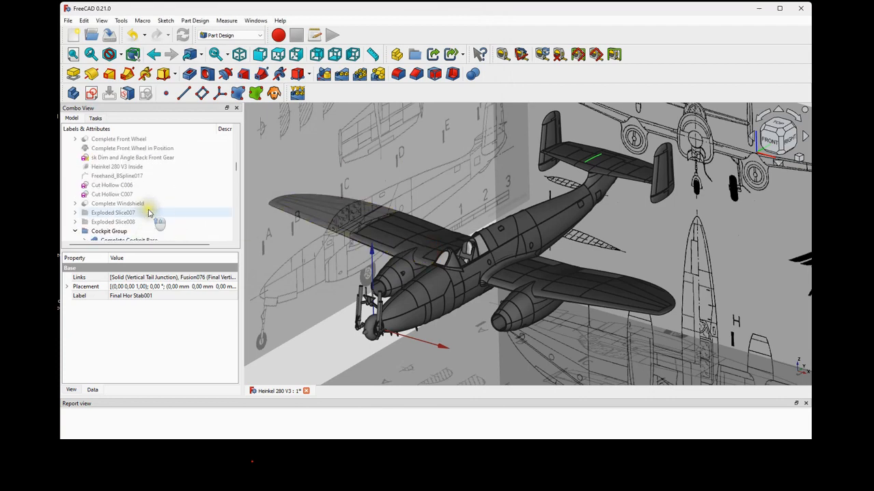
scroll(149, 213, up, 8)
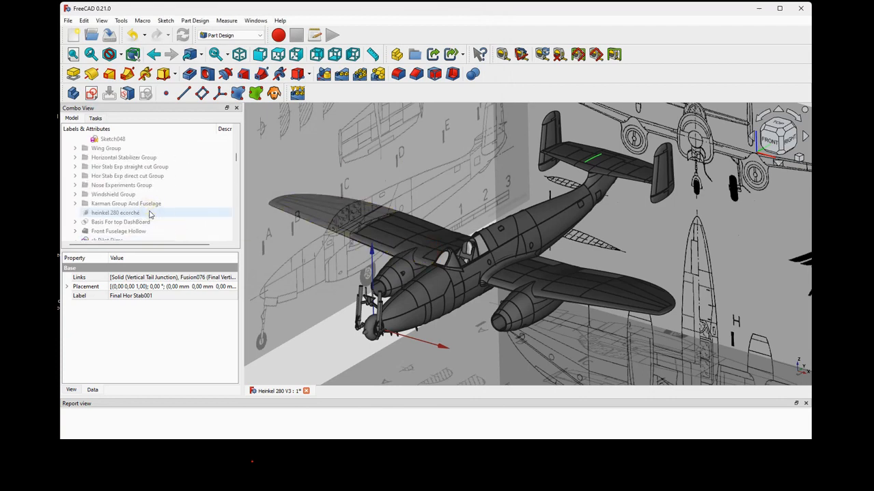
scroll(151, 214, up, 4)
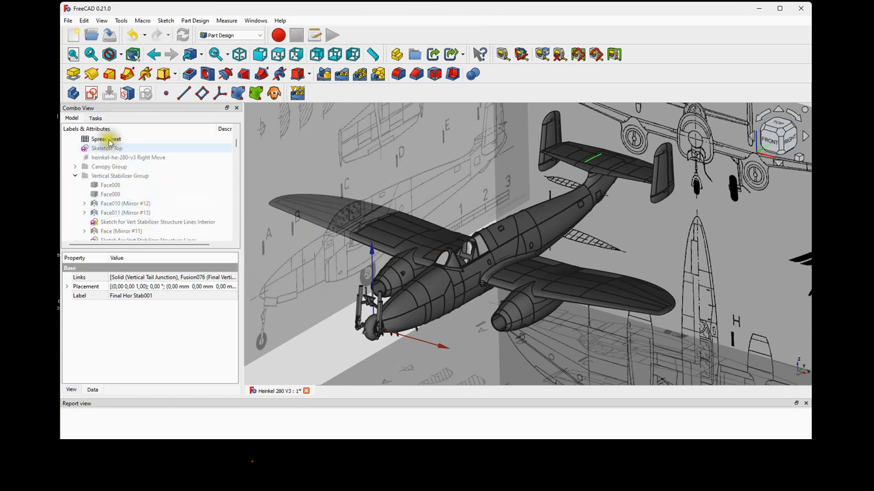
double_click(107, 139)
scroll(410, 321, down, 4)
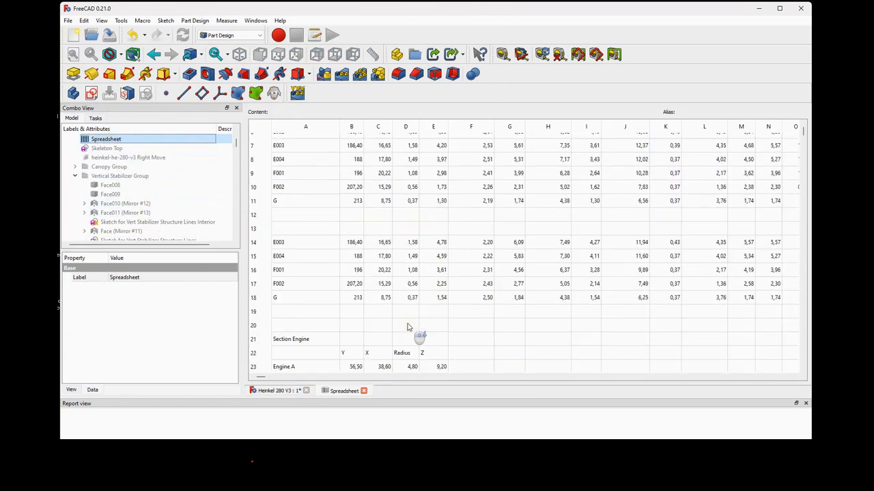
scroll(410, 327, down, 1)
scroll(382, 287, down, 3)
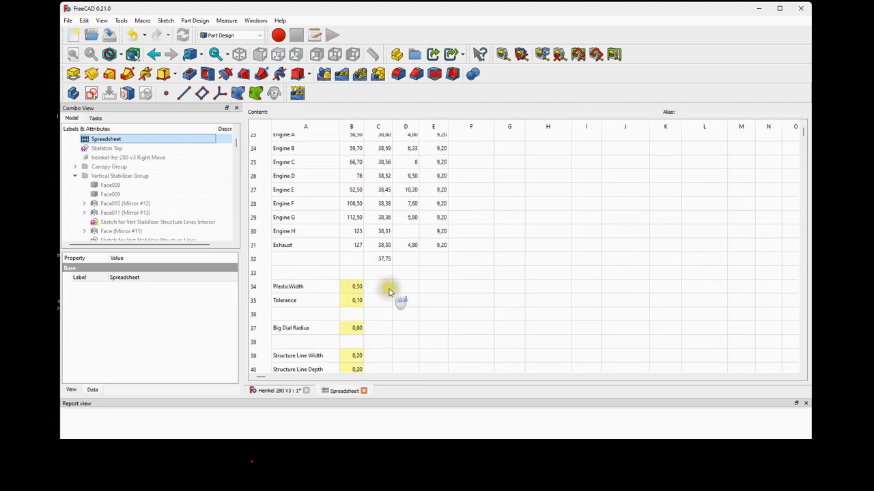
scroll(328, 341, down, 1)
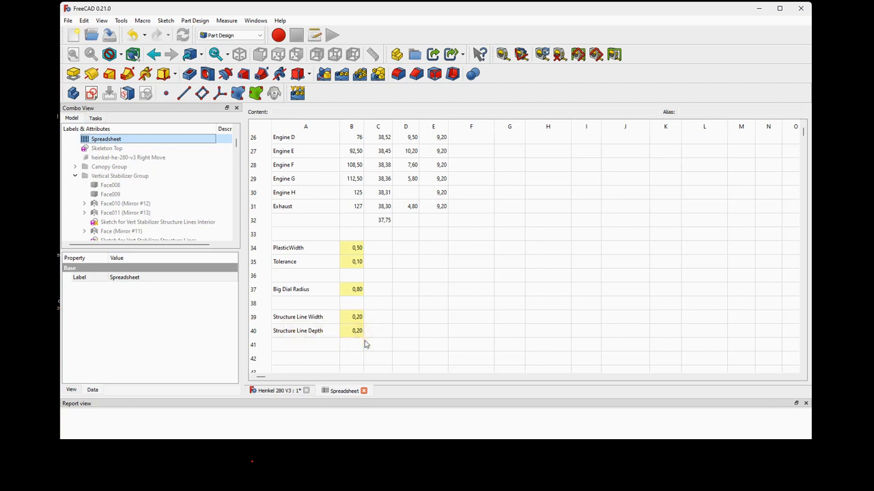
click(276, 391)
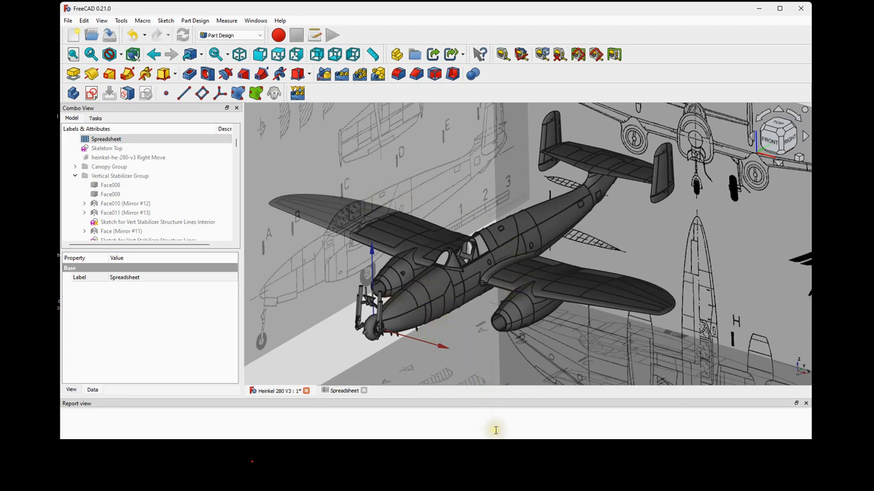
Step: Switch to Lychee Slicer and import all the STL files from Back Rotor through WindShield in the Heinkel 280 V3 Scene Test folder
click(537, 471)
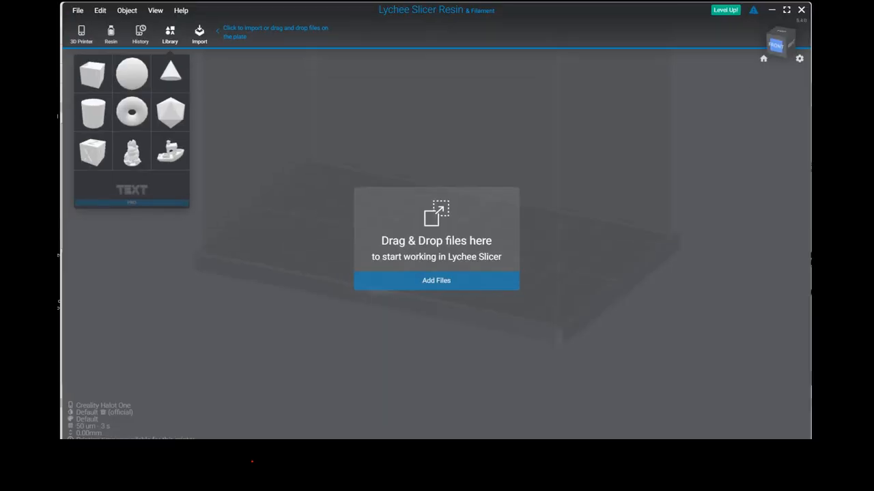
click(435, 283)
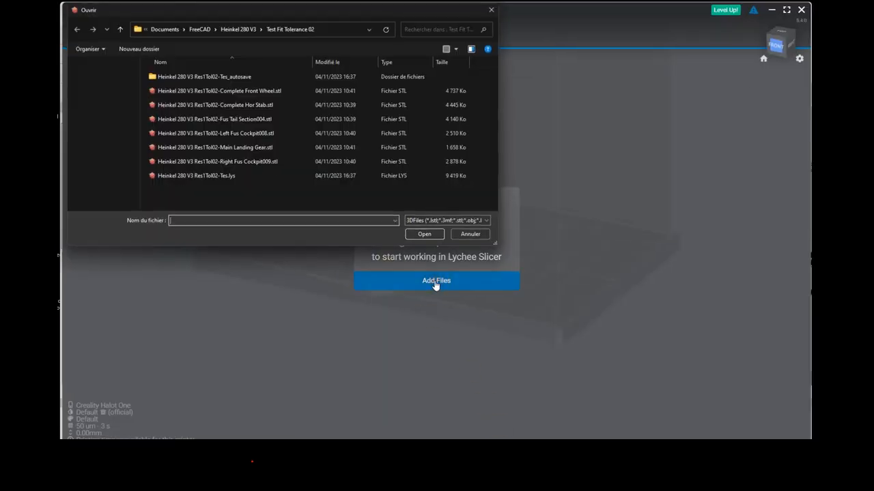
click(247, 29)
click(196, 97)
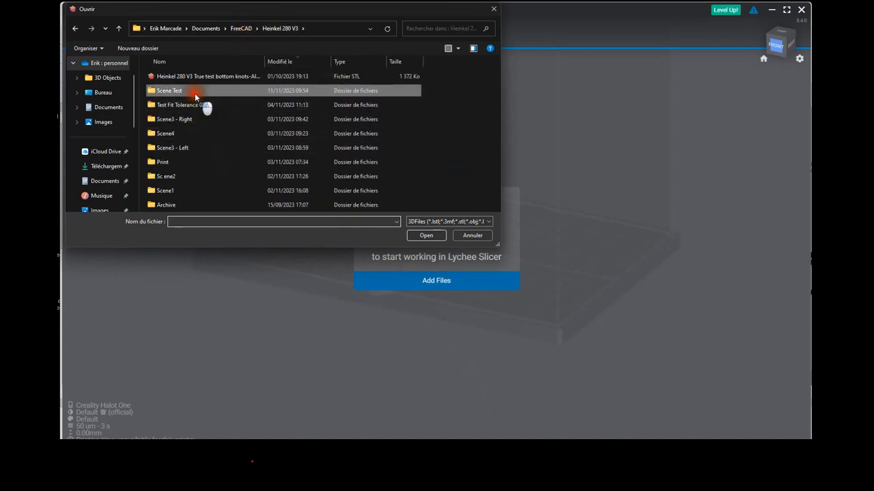
double_click(195, 97)
click(222, 77)
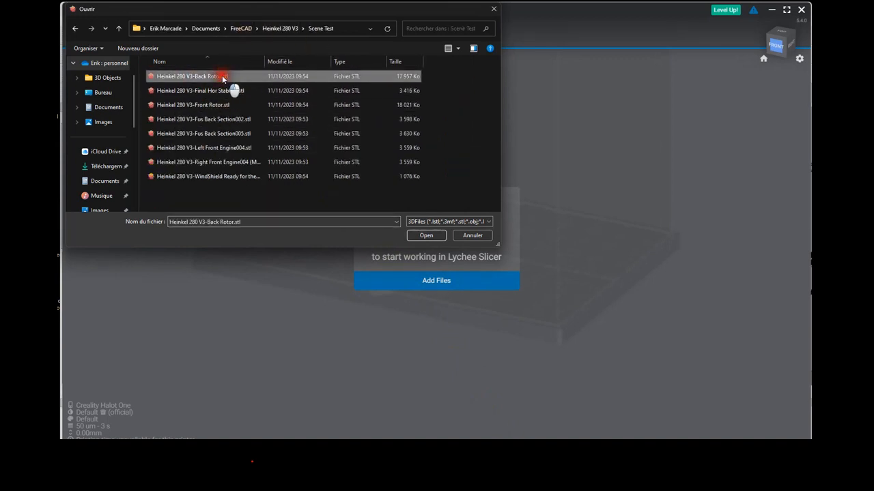
shift+click(236, 176)
click(427, 235)
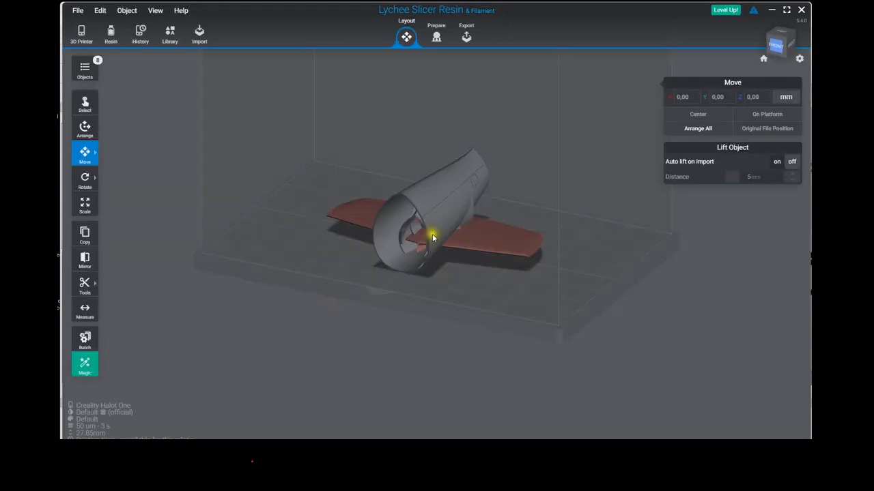
Step: Move Fus Back Section002 clear of the overlapping parts and place Fus Back Section005 beside it at about X -34.09, Y 21.78 mm
click(431, 202)
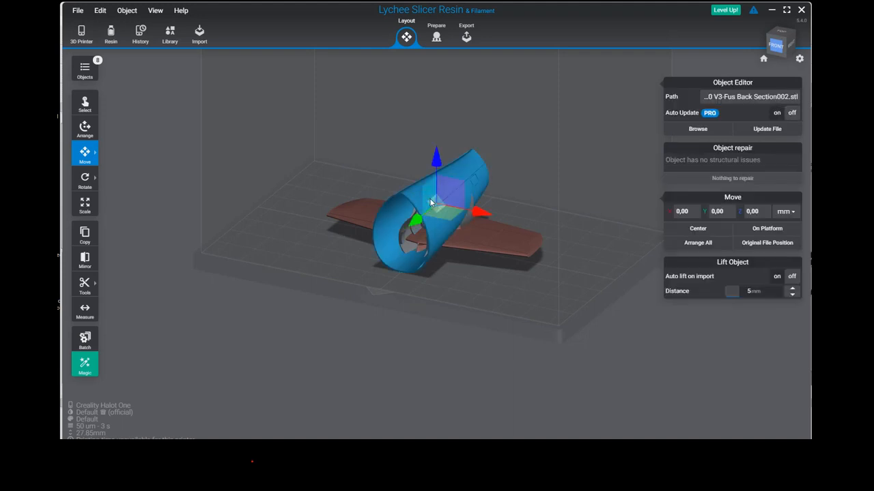
drag(497, 218, 335, 190)
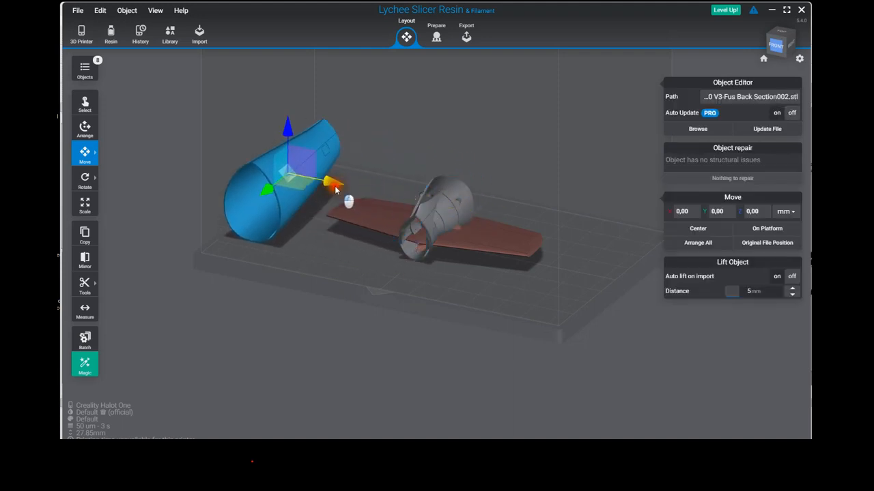
click(435, 213)
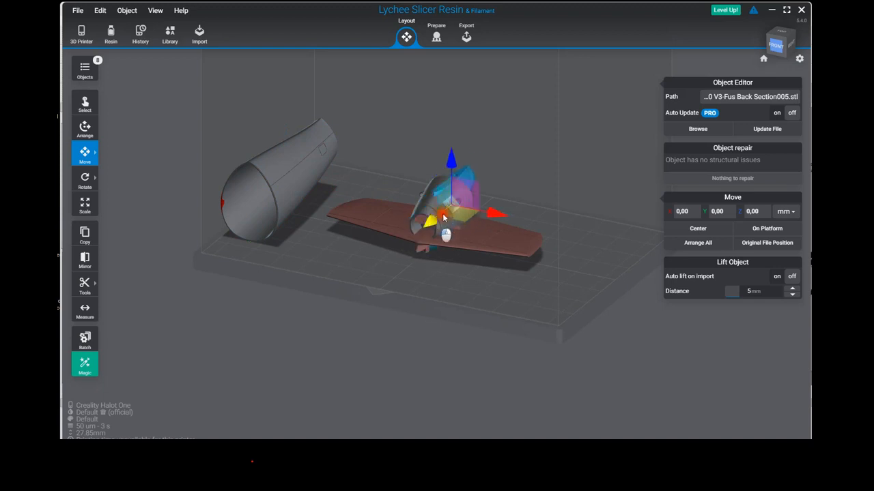
drag(443, 217, 457, 208)
click(784, 32)
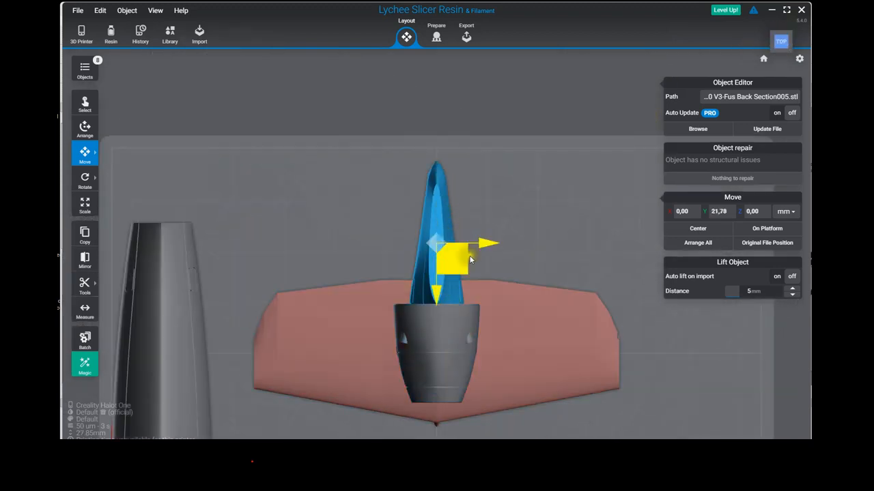
drag(489, 243, 313, 243)
Step: Move Left Front Engine004 behind the horizontal stabilizer and place its mirrored counterpart beside it at about X 31.82, Y 26.82 mm
click(436, 350)
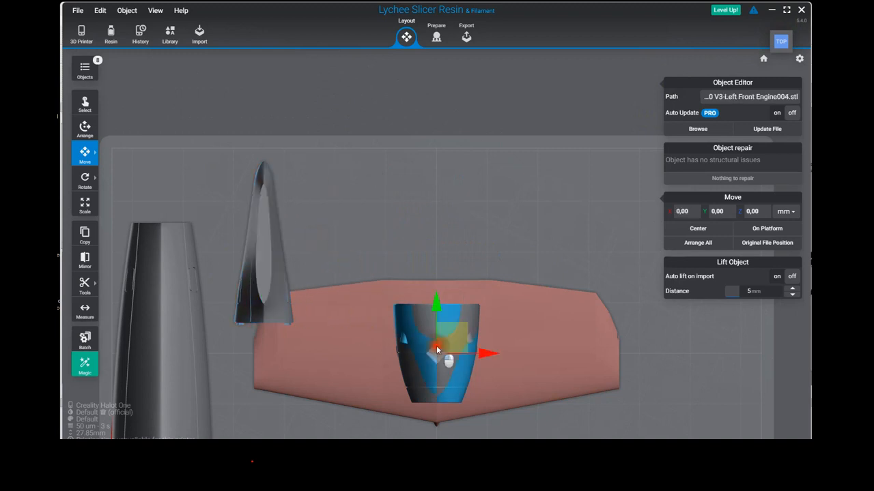
drag(439, 314, 438, 179)
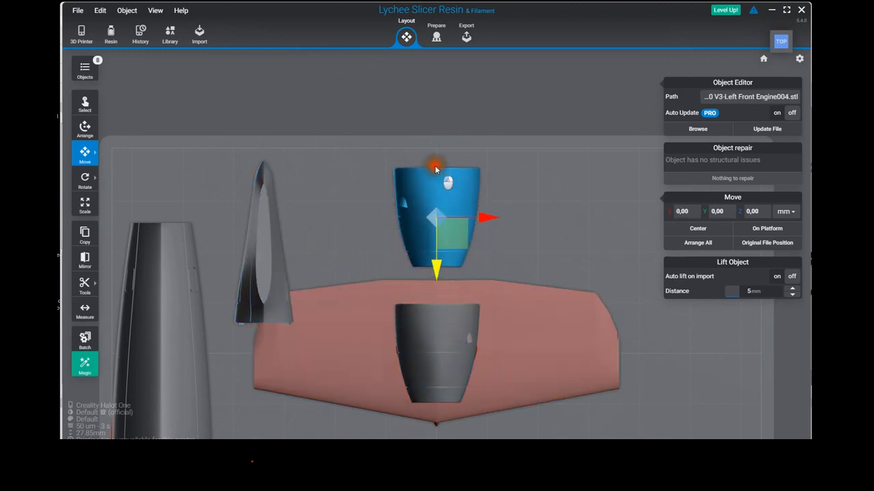
click(446, 359)
drag(482, 358, 658, 351)
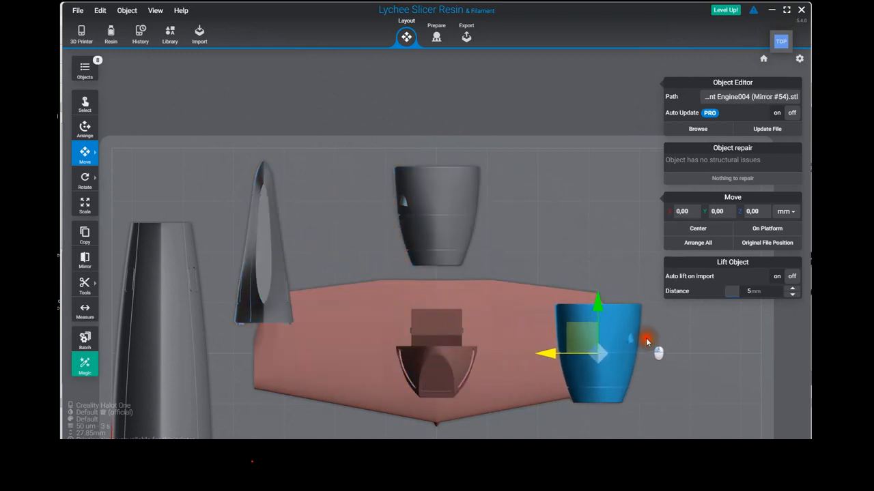
drag(599, 253, 598, 167)
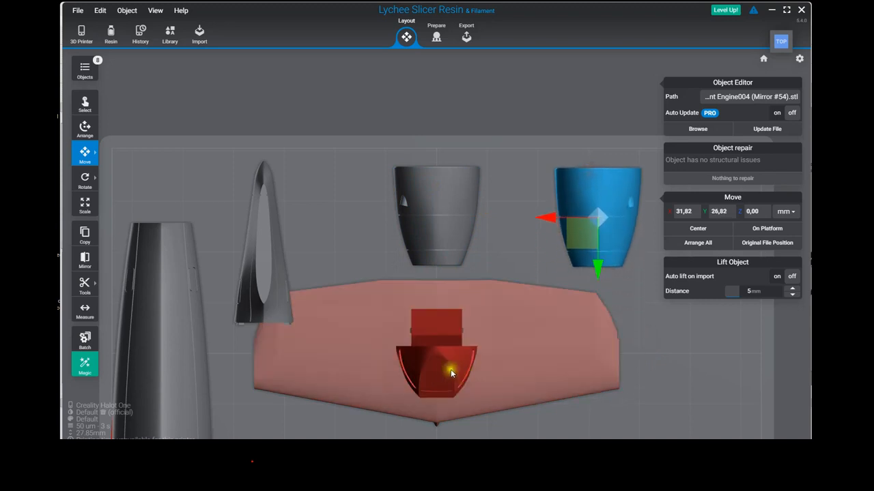
Step: Move the WindShield Ready for thermo part off the horizontal stabilizer to about X 52.09, Y -9.91 mm
click(451, 370)
drag(483, 359, 746, 361)
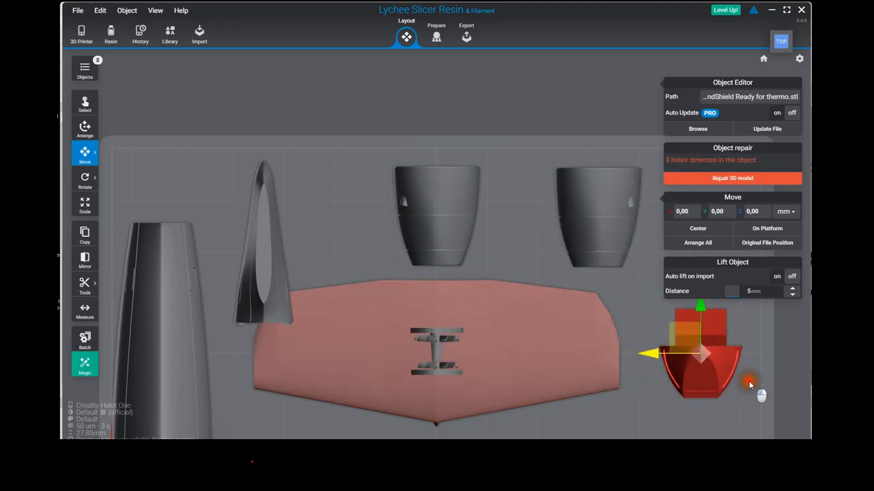
drag(701, 311, 701, 359)
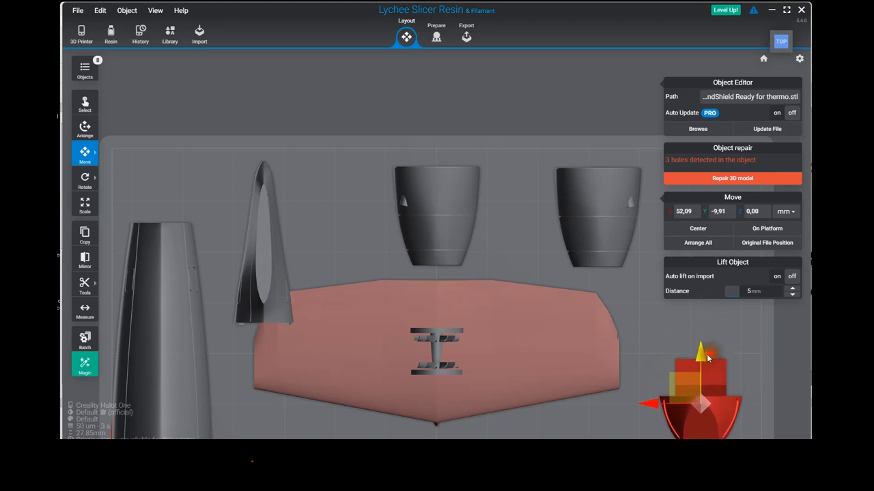
Step: Move the Front Rotor to about X -19.46, Y 24.37 mm and the Back Rotor in front of the horizontal stabilizer
click(440, 336)
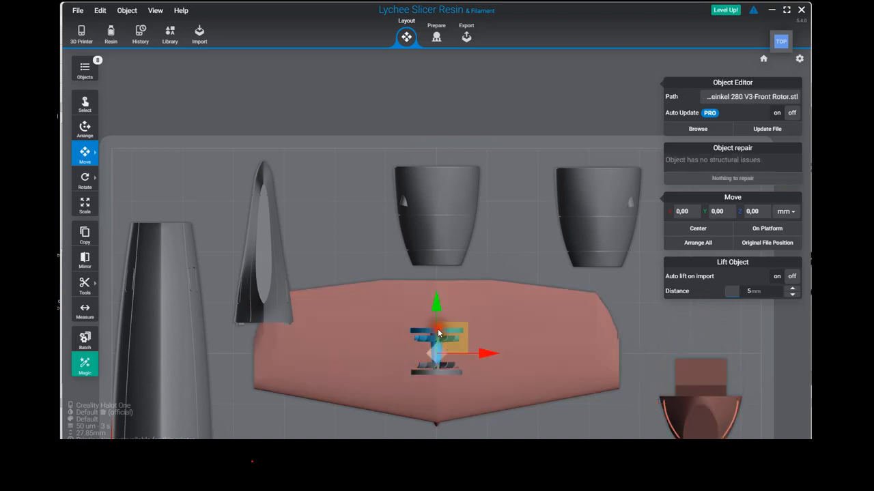
drag(443, 357, 354, 356)
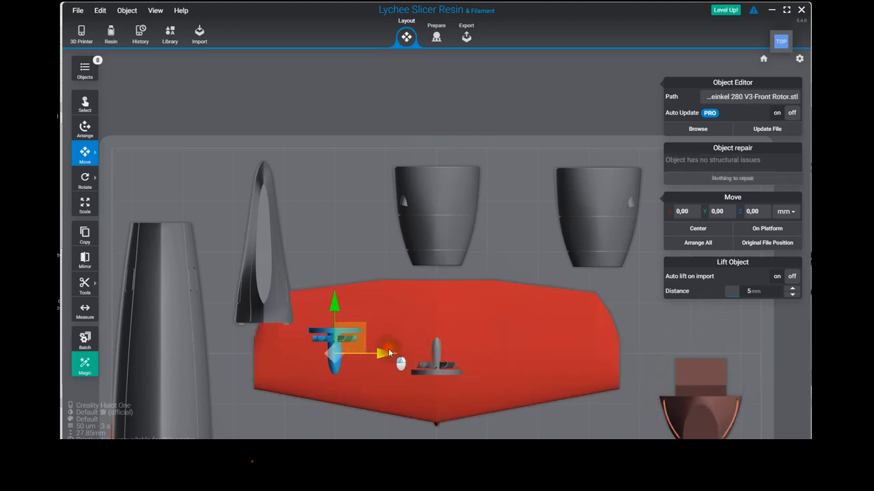
drag(337, 291, 334, 179)
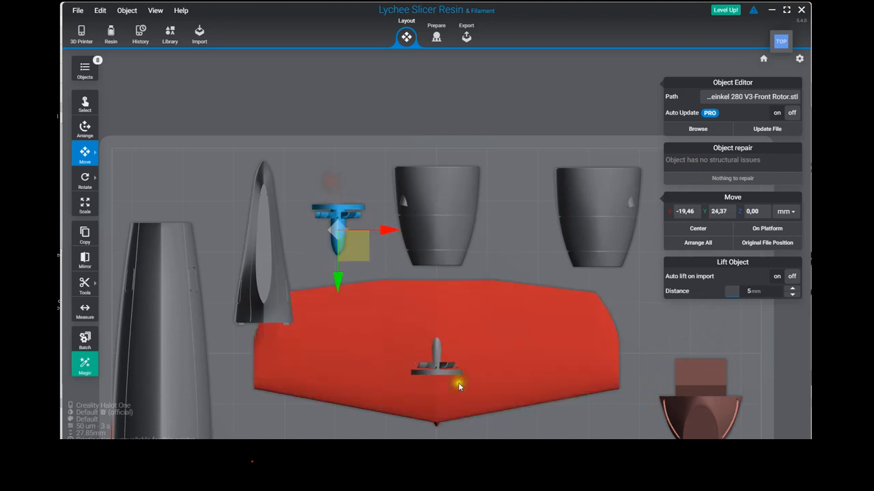
click(437, 360)
drag(494, 357, 357, 357)
drag(335, 309, 334, 429)
Step: Shift Fus Back Section005 away from the horizontal stabilizer to about X -38.64 mm
click(284, 329)
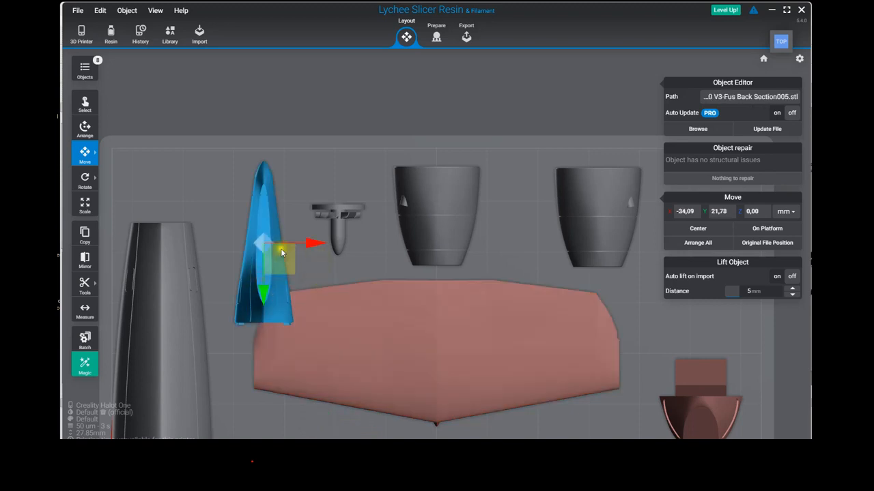
drag(311, 246, 292, 247)
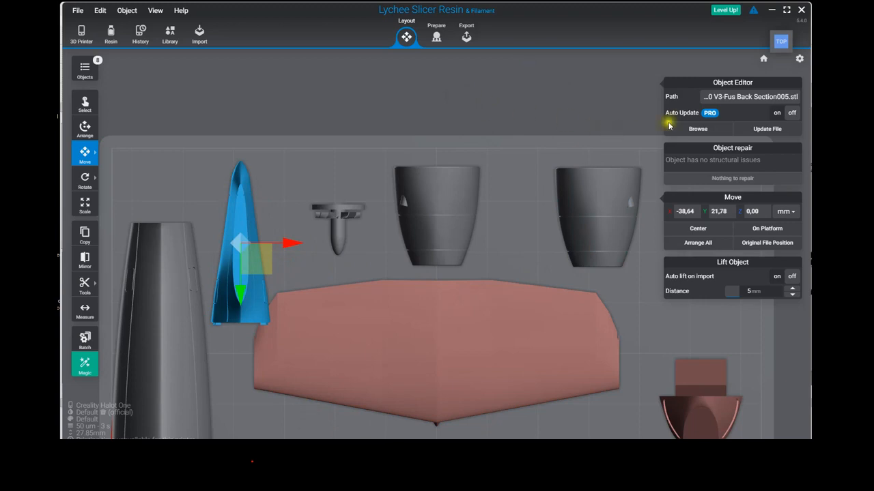
Step: Check the flagged stabilizer and windshield for mesh errors and repair the Final Hor Stab001 model
drag(774, 34, 758, 25)
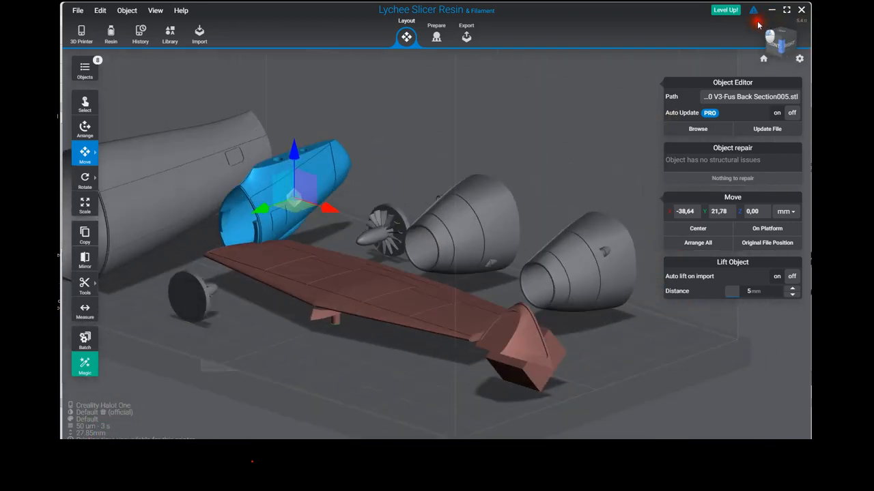
click(344, 291)
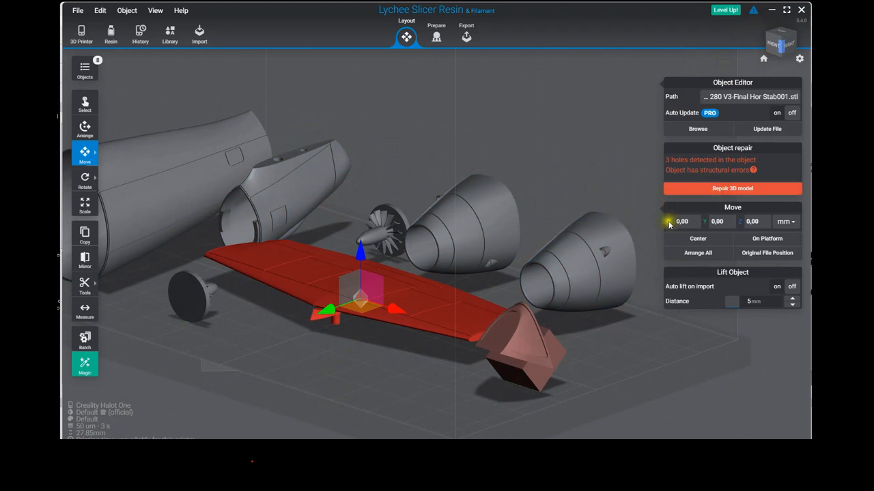
click(512, 367)
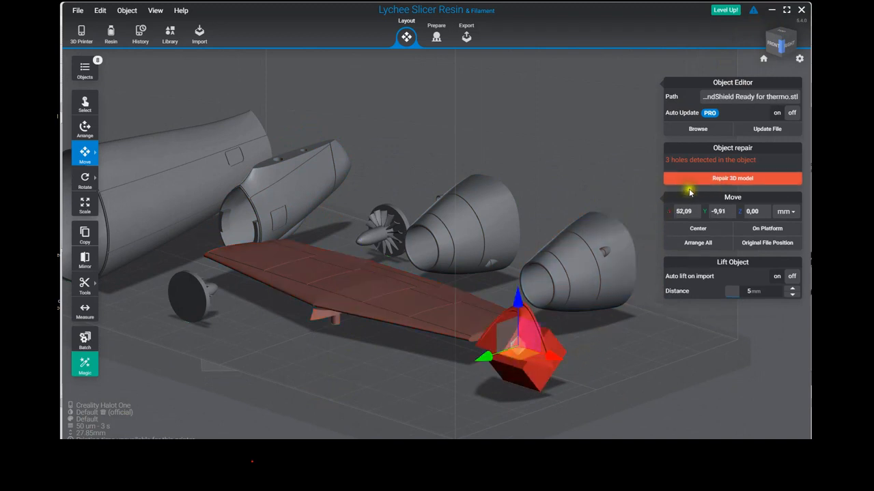
click(415, 316)
click(529, 350)
click(341, 290)
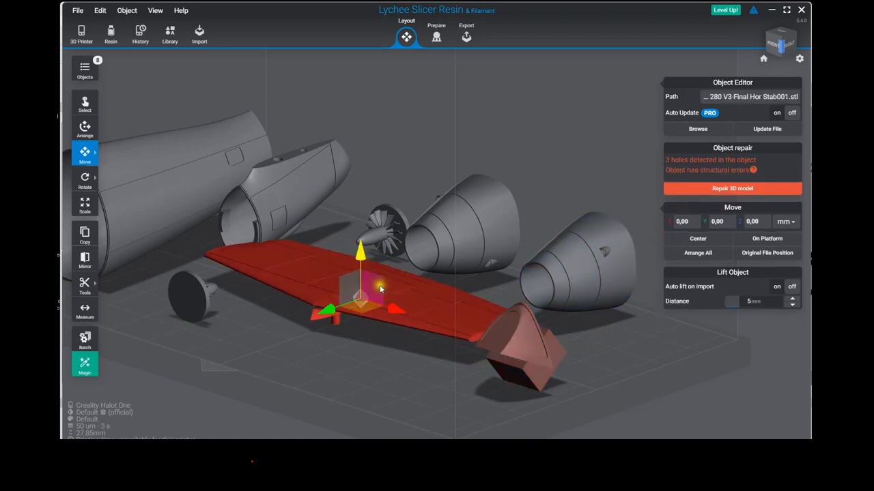
click(728, 189)
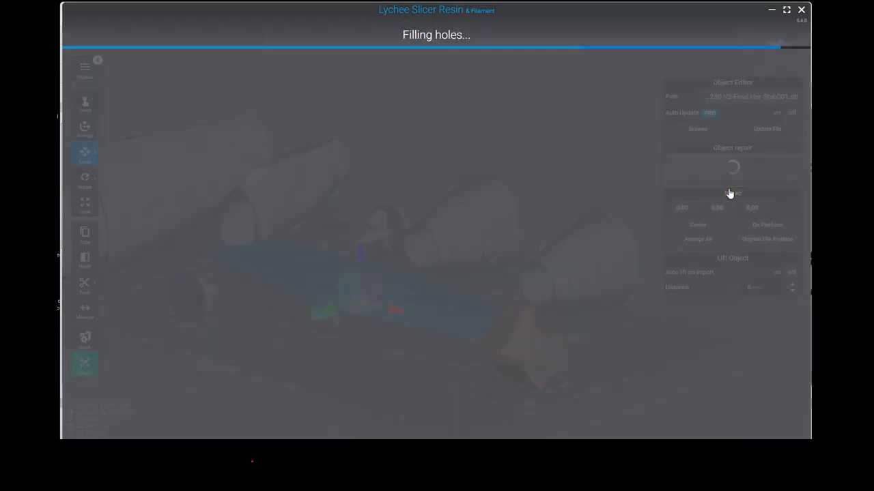
click(437, 264)
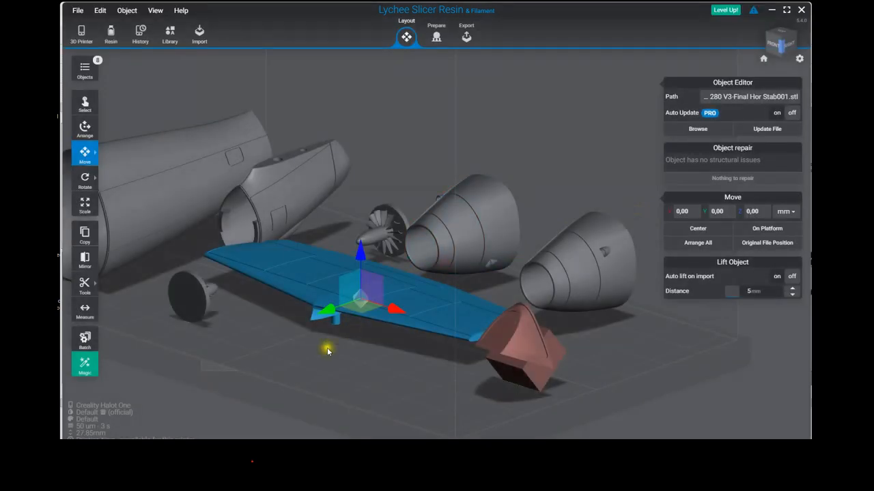
Step: Repair the holes in the WindShield Ready for thermo model
click(514, 339)
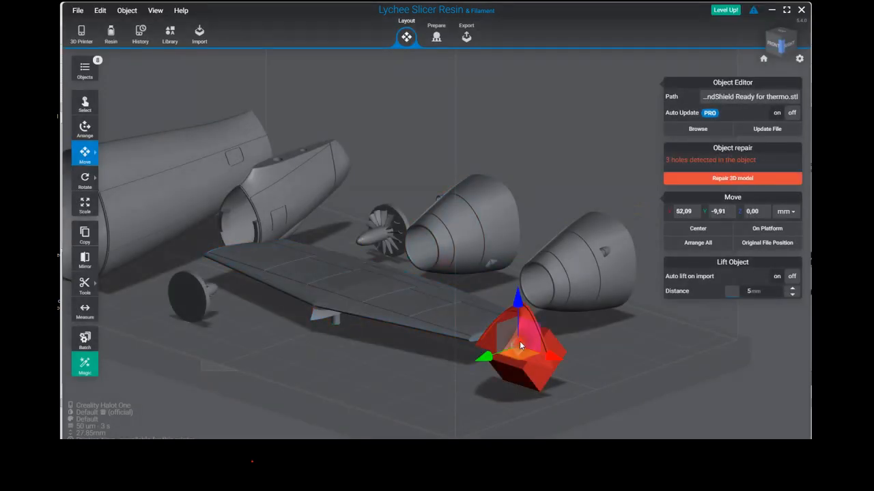
click(723, 181)
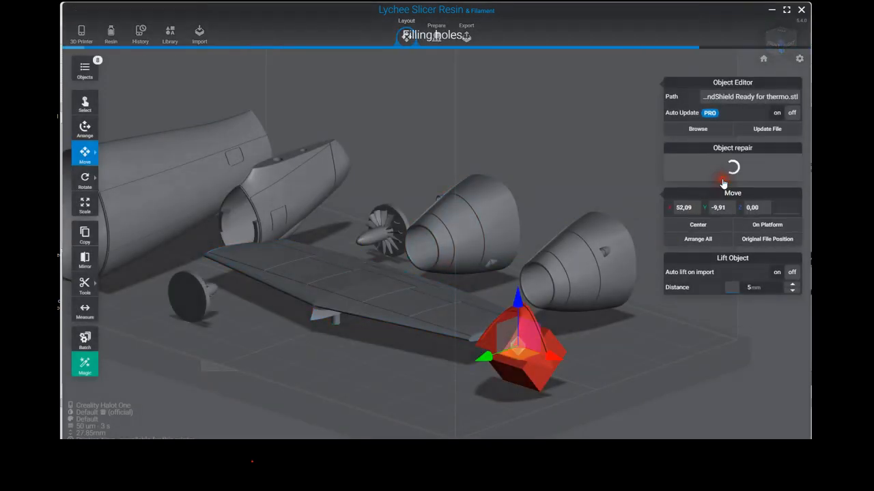
click(435, 257)
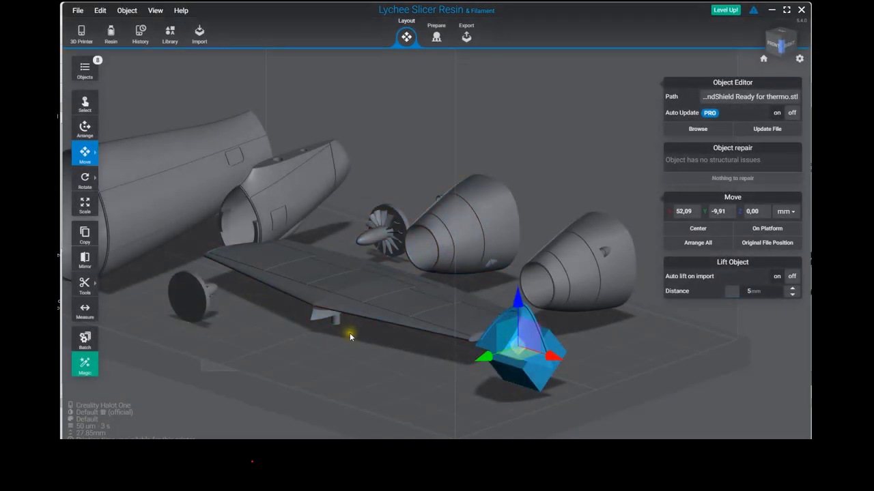
scroll(355, 336, down, 3)
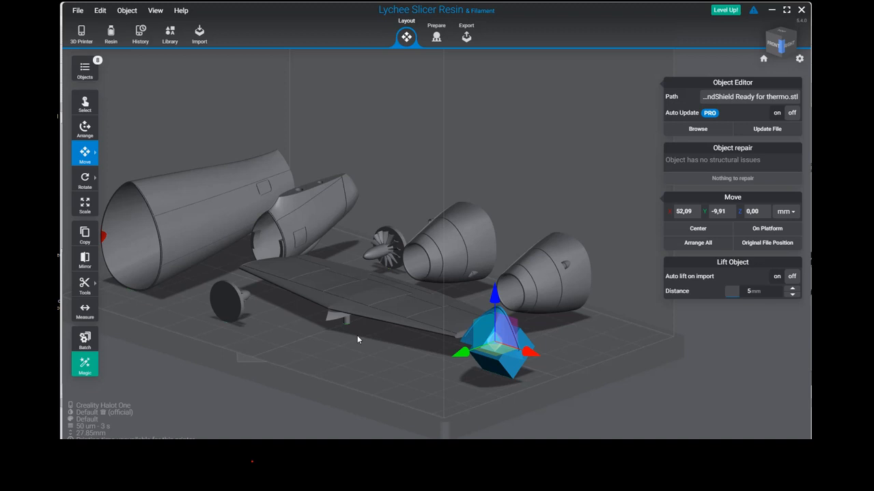
click(410, 289)
Step: Rotate Fus Back Section002 upright, setting its X rotation to 90°
mouse_move(93, 180)
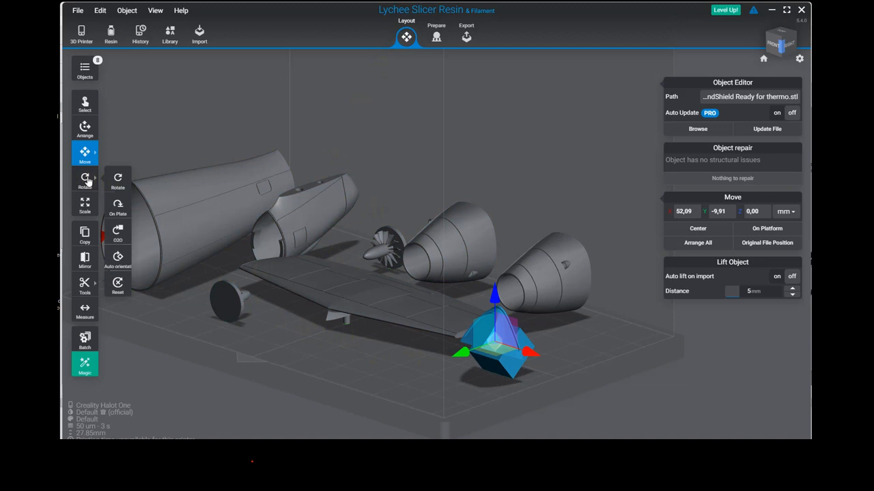
click(85, 178)
click(203, 193)
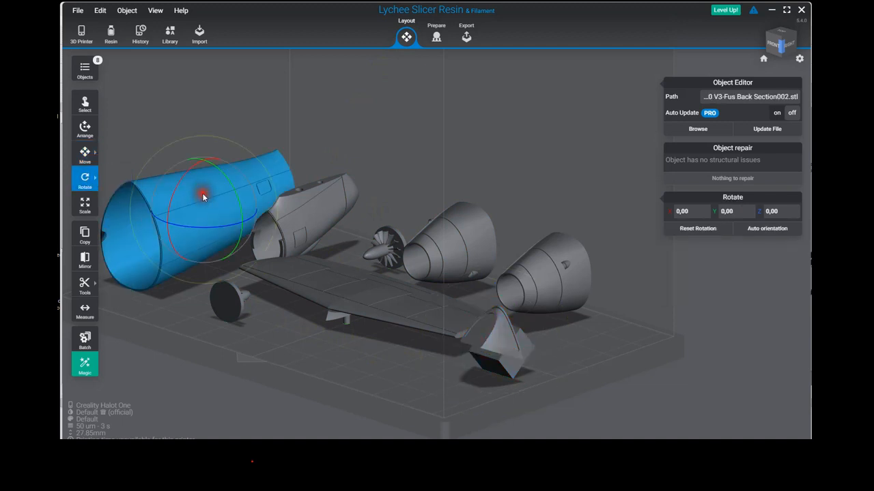
drag(226, 158, 162, 244)
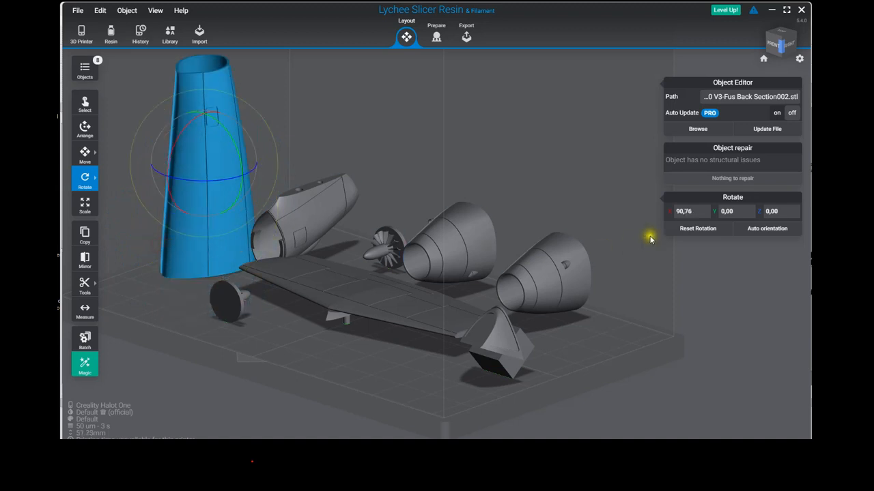
drag(697, 212, 685, 218)
text(90)
key(Return)
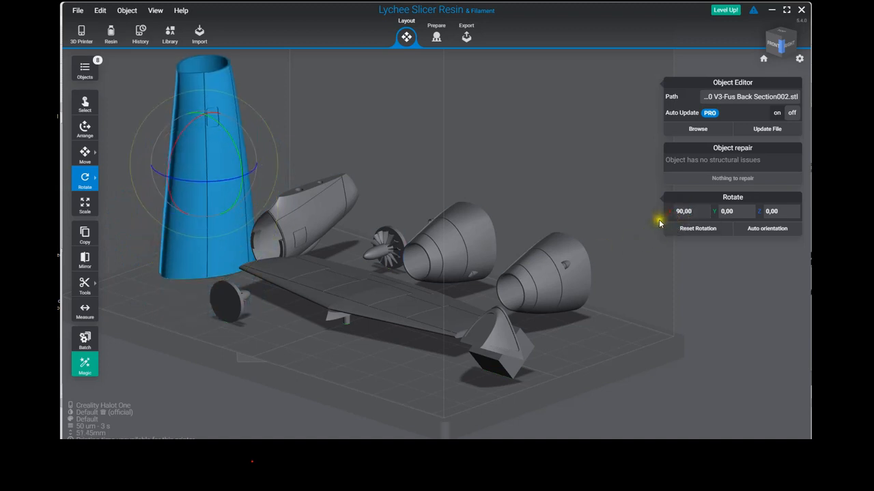
Step: Stand Fus Back Section005 on end with an X rotation of 90°
click(287, 224)
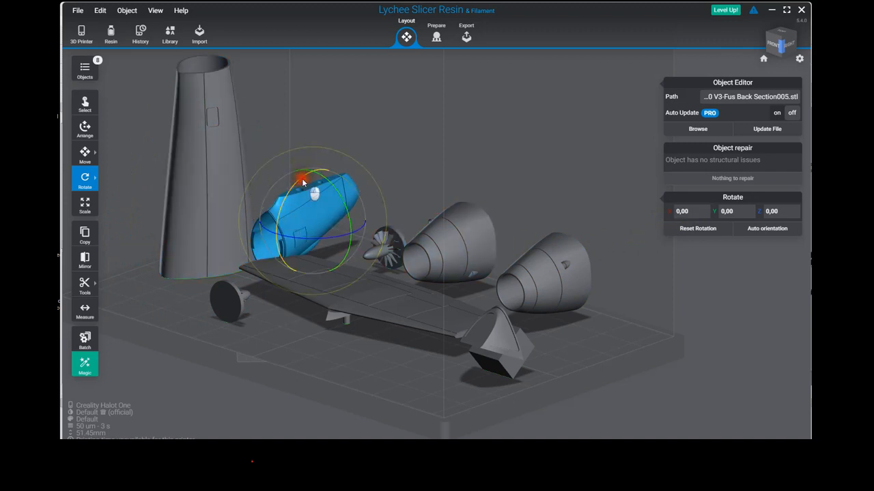
drag(303, 182, 253, 254)
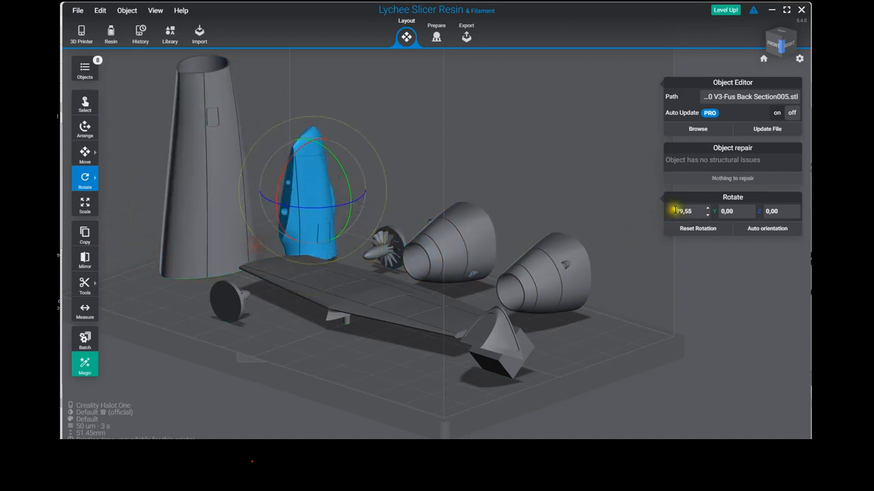
click(682, 211)
text(90)
key(Return)
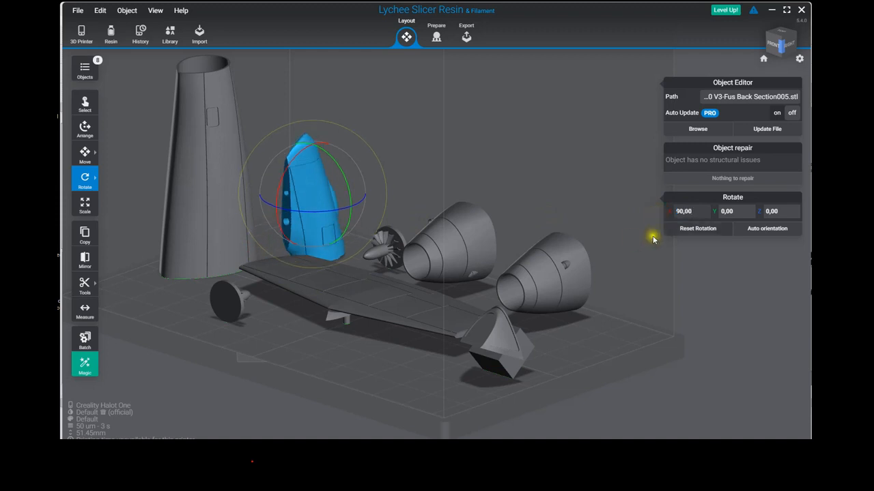
Step: Set Left Front Engine004's X rotation to -90° and tip its mirrored copy upright about the X axis
click(460, 218)
drag(459, 218, 507, 188)
click(670, 215)
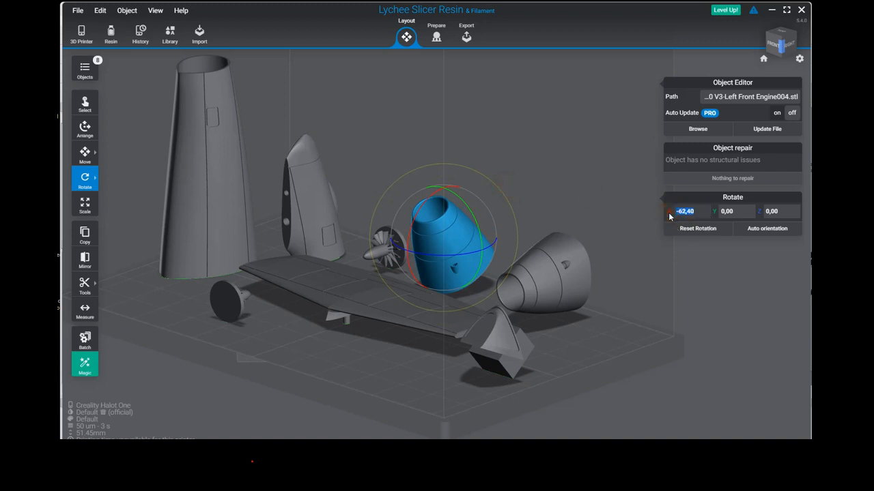
text(-90)
key(Return)
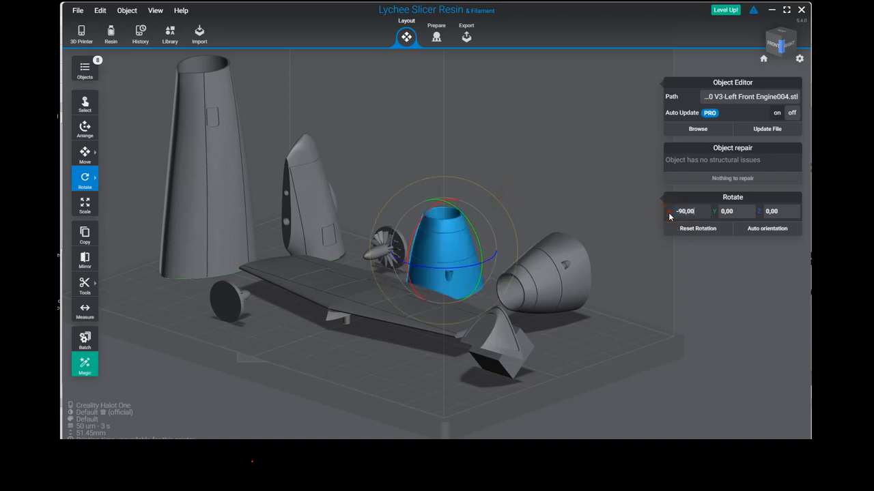
click(529, 263)
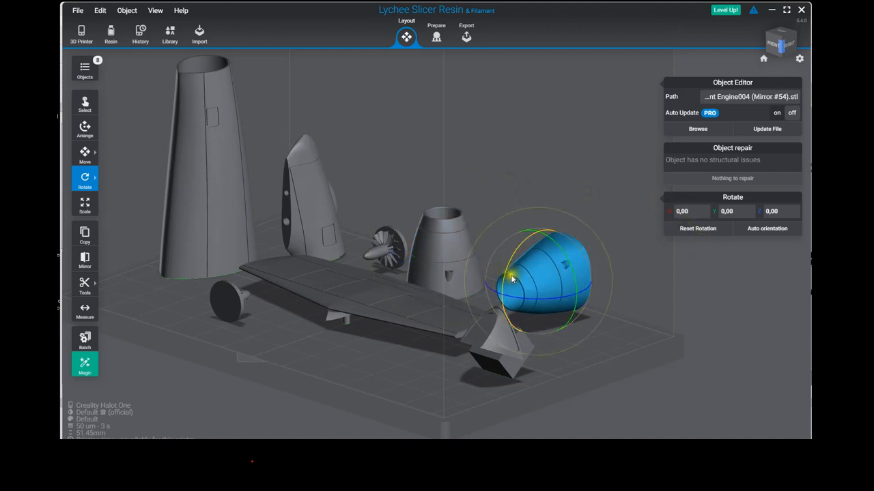
drag(526, 251, 589, 209)
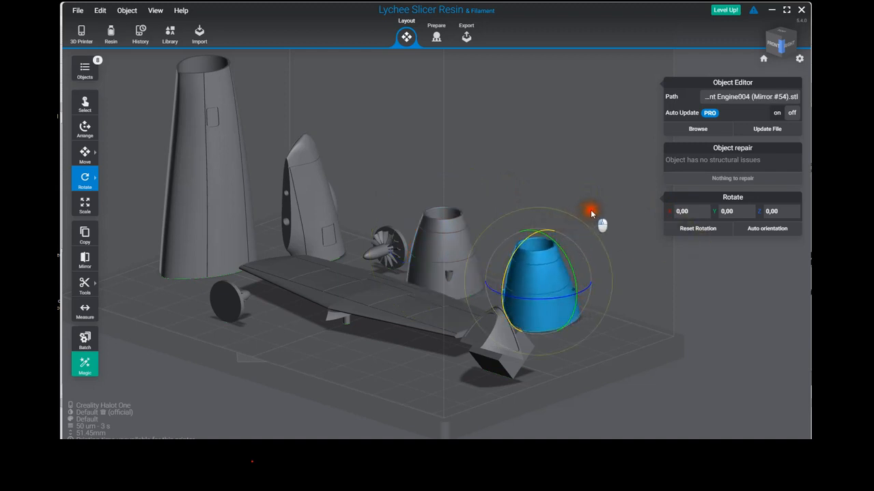
Step: Set the X rotation of the Front Rotor to -90° and of the Back Rotor to 90°
click(394, 245)
drag(347, 241, 465, 182)
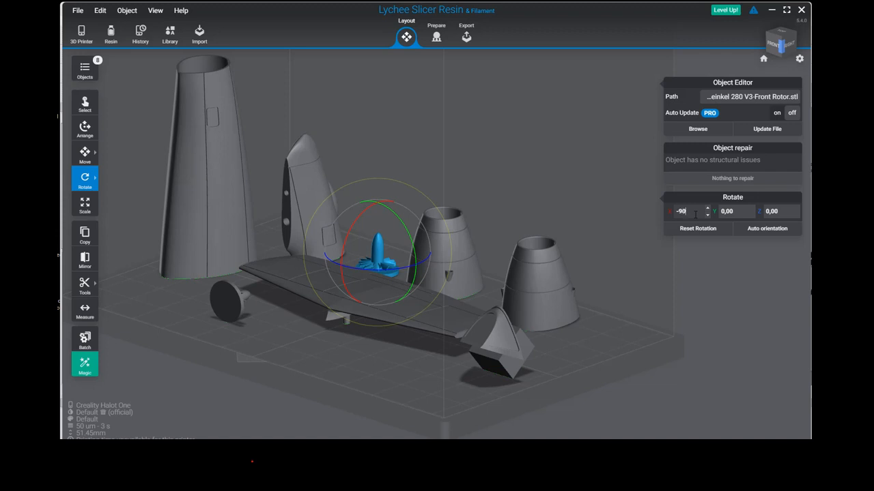
key(Return)
click(242, 302)
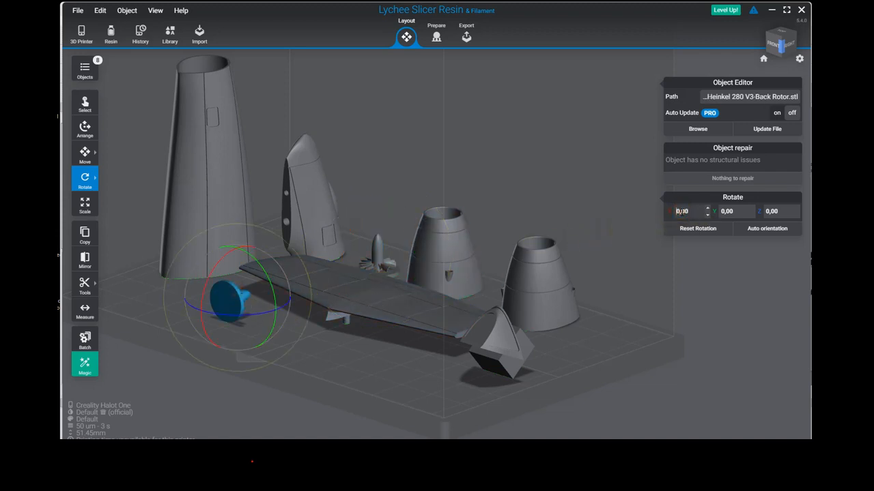
key(Return)
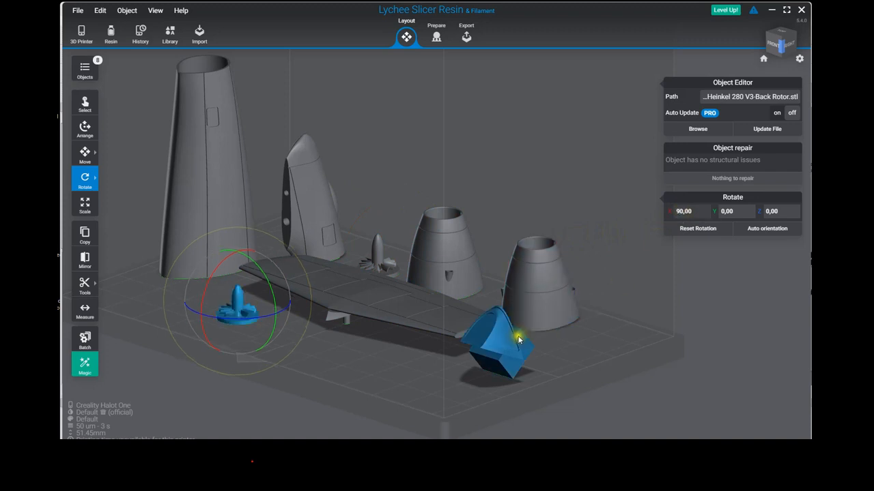
Step: Set the mirrored front engine's X rotation to exactly -90°
click(551, 302)
click(678, 212)
drag(678, 212, 707, 218)
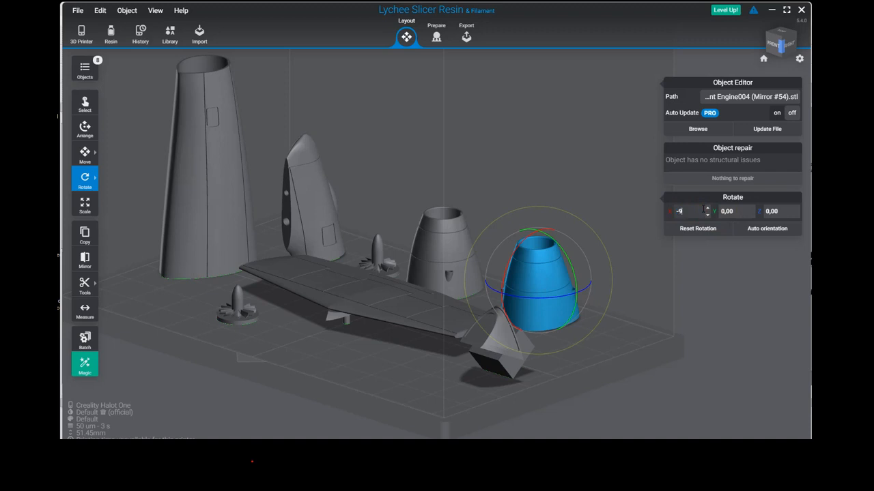
key(Return)
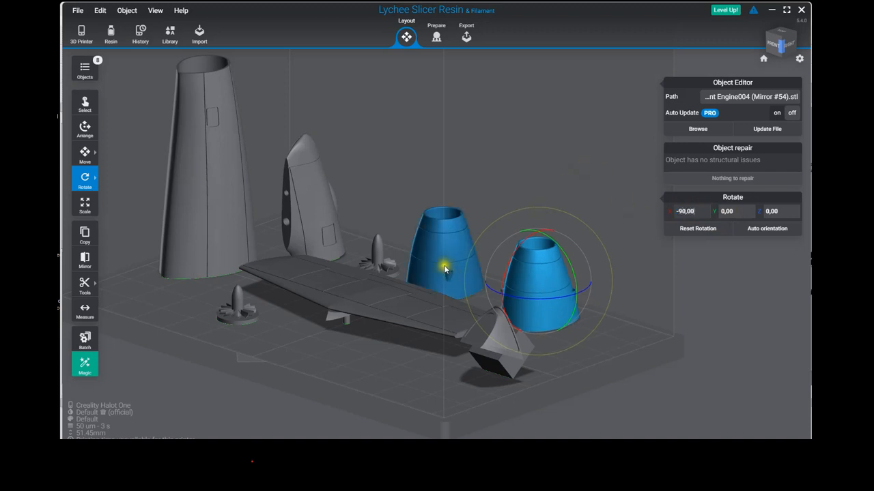
click(445, 266)
Step: Tilt the Final Hor Stab001 model to about X 48.95° and Y 28.20°, check it from behind, and deselect it
click(348, 297)
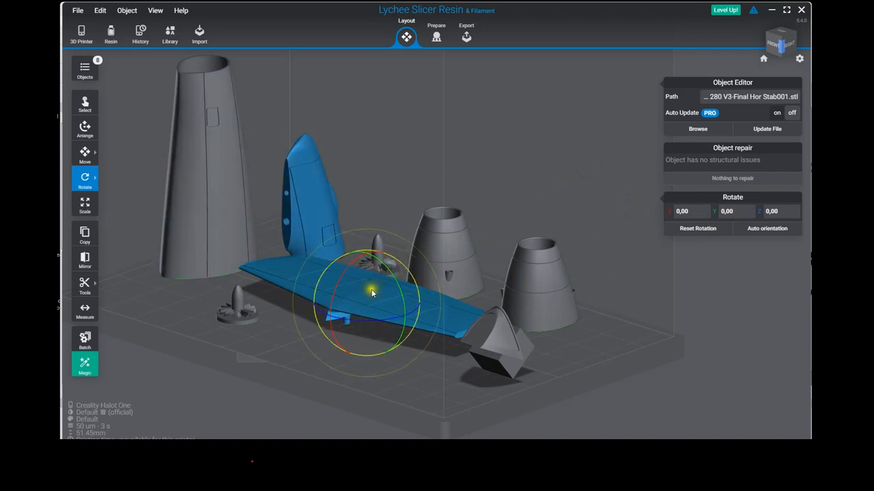
drag(346, 273, 362, 207)
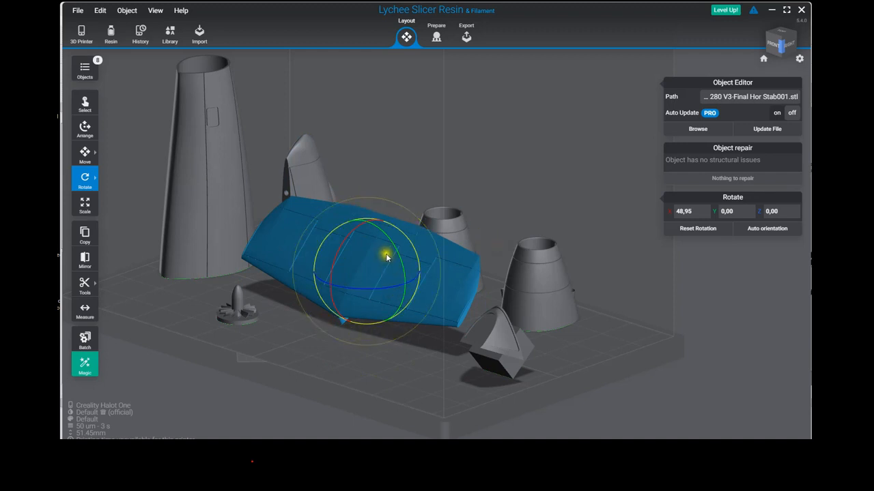
drag(391, 239, 407, 260)
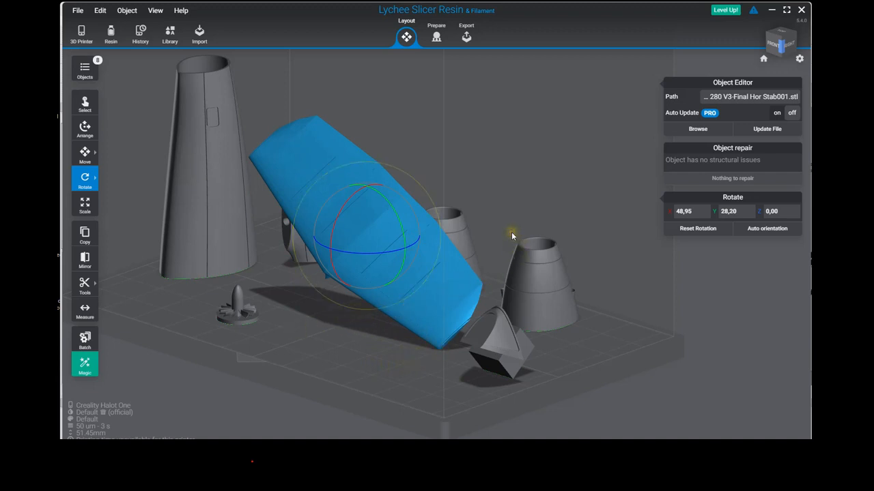
drag(512, 235, 263, 239)
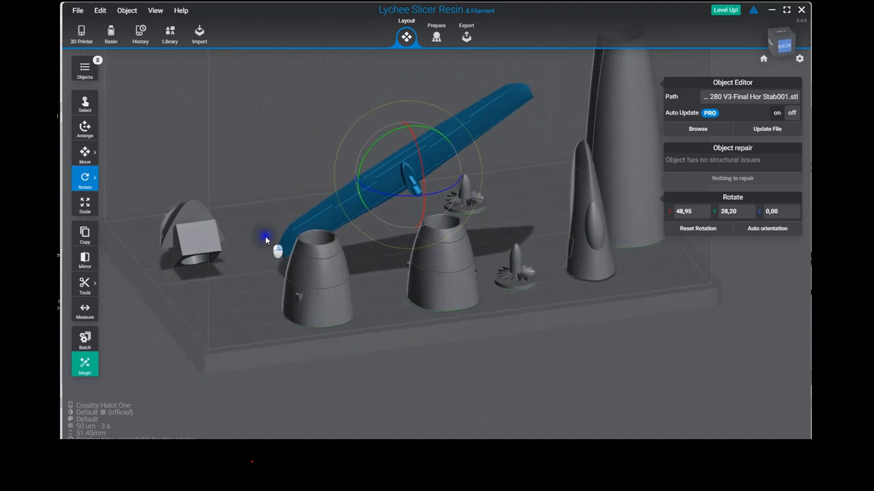
right_click(265, 236)
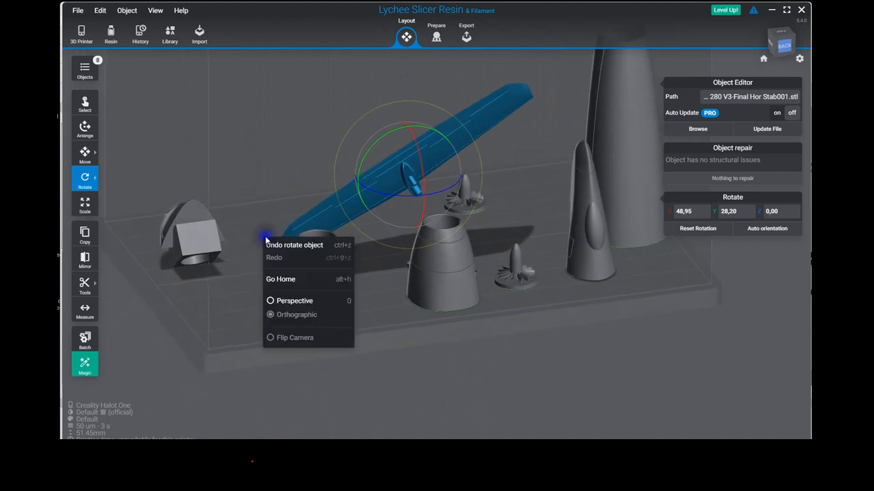
click(479, 378)
right_drag(359, 203, 596, 215)
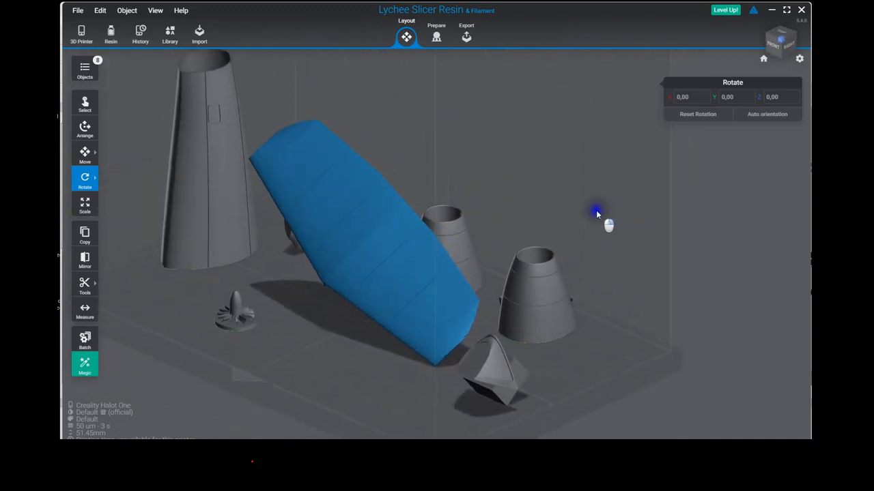
click(594, 213)
click(190, 232)
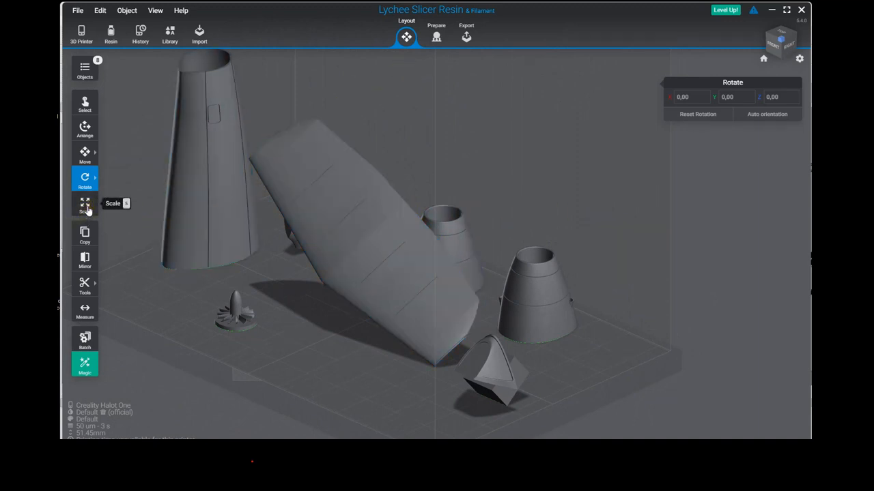
Step: Generate Light automatic supports at Normal density for Fus Back Section002 and inspect them from below
click(437, 38)
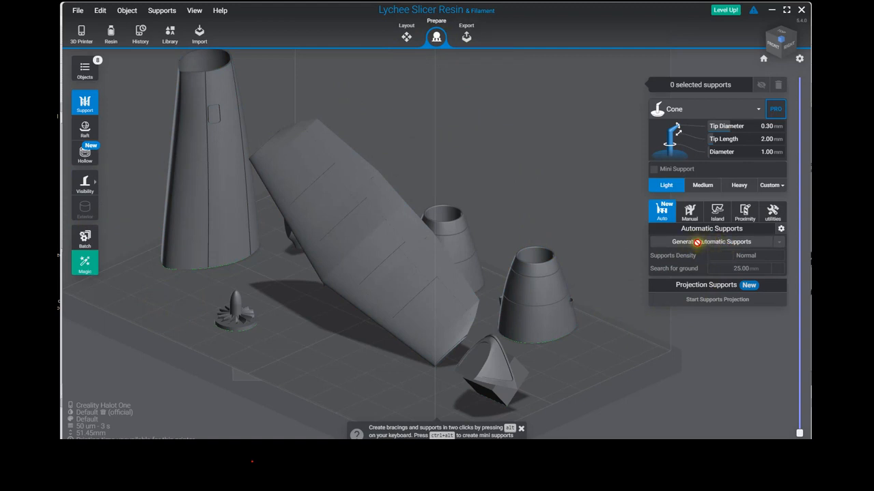
click(194, 218)
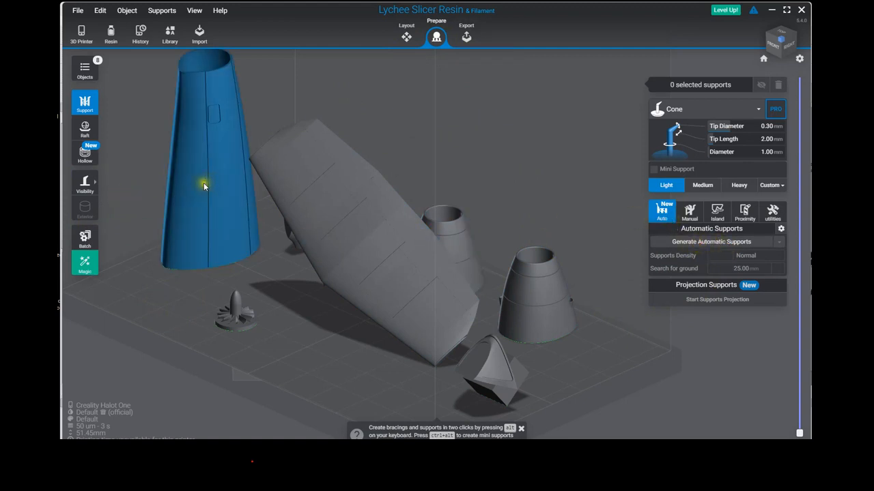
click(204, 187)
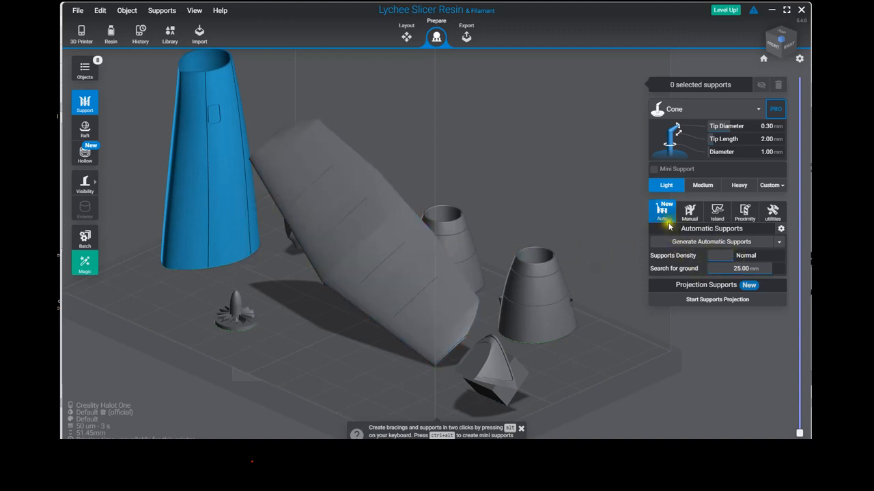
click(716, 244)
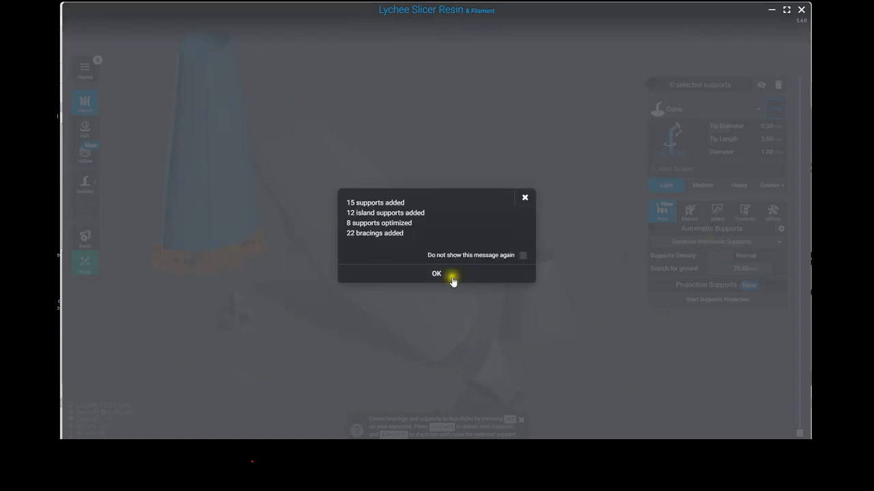
click(452, 279)
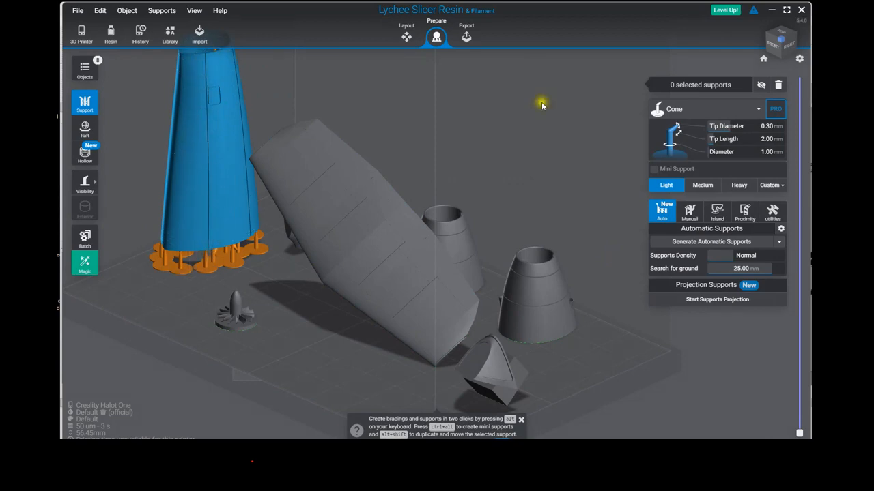
click(787, 52)
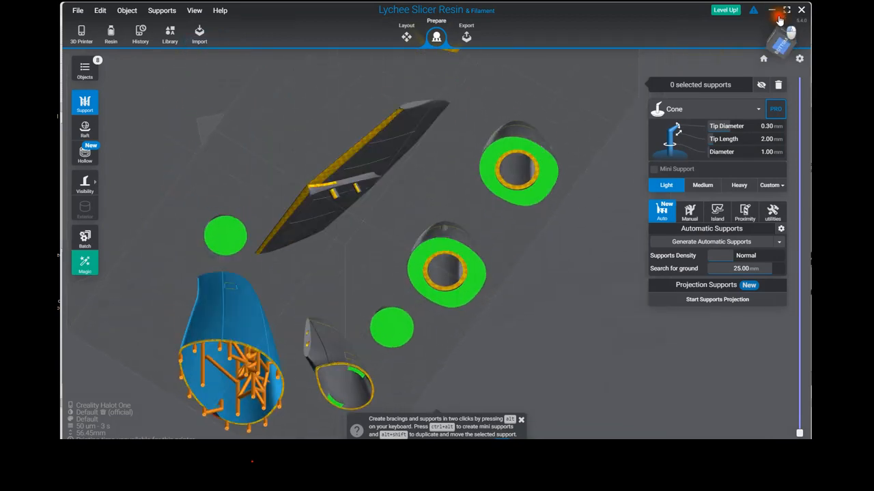
drag(778, 7, 796, 36)
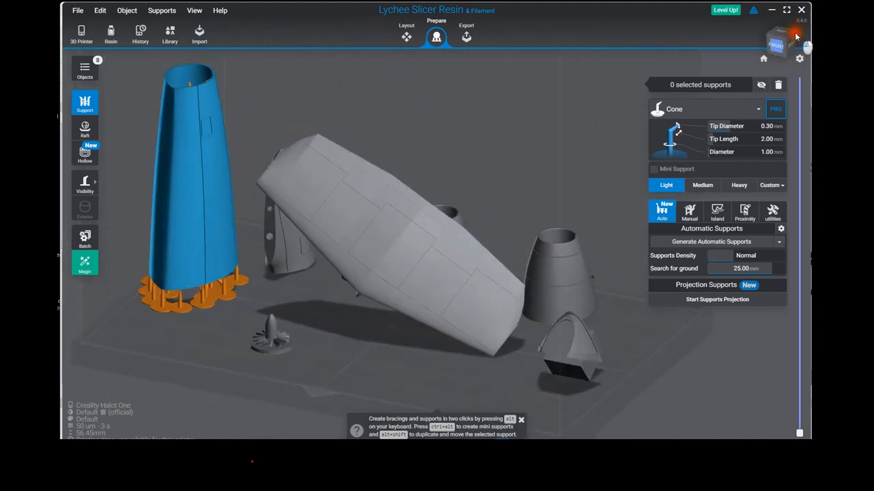
Step: Generate Light automatic supports at Normal density for the pointed part beside Fus Back Section002 and the front engine near the plate's right edge
click(292, 238)
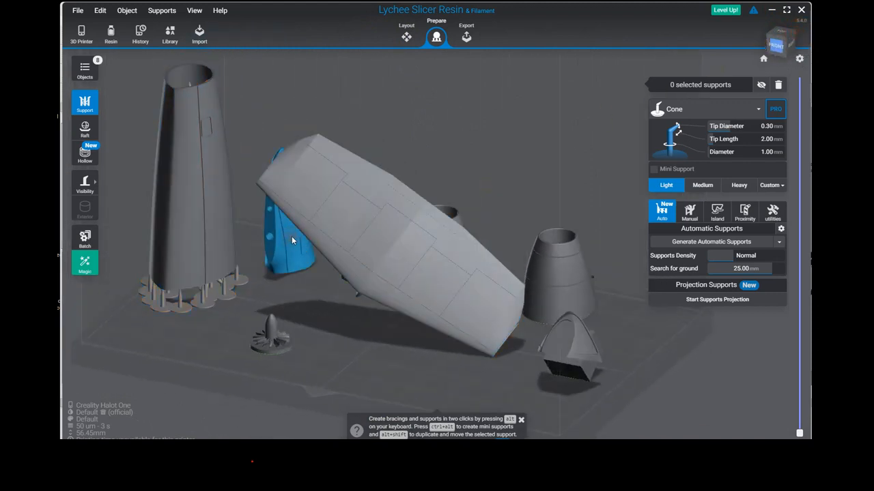
click(743, 250)
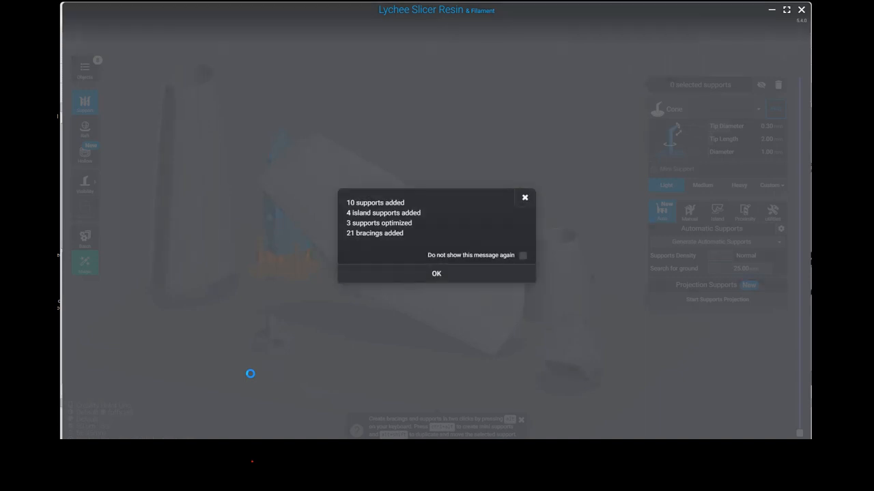
click(453, 280)
click(565, 279)
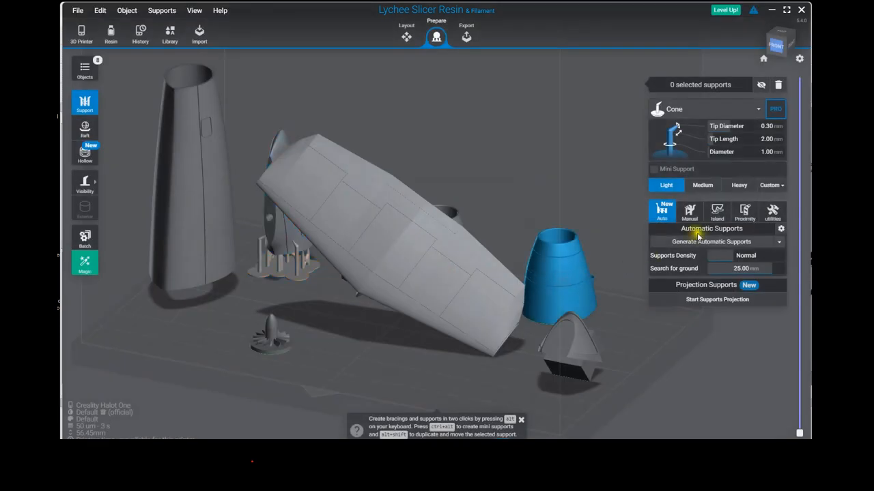
click(702, 242)
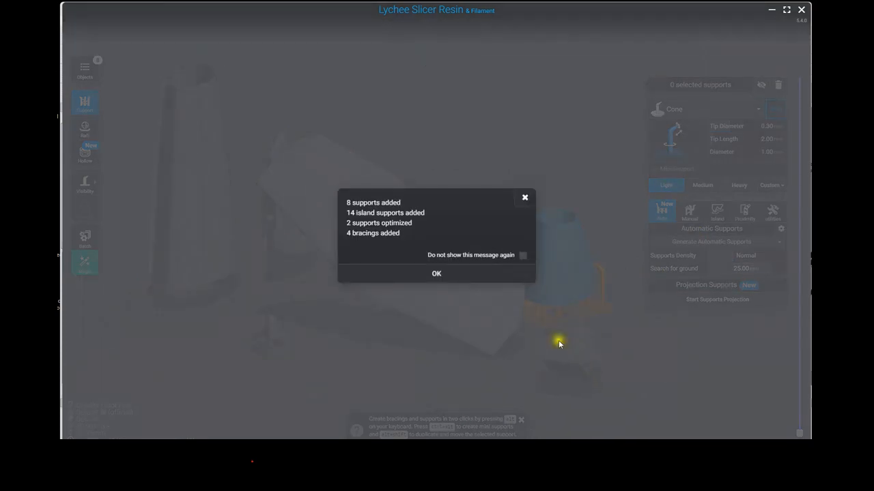
click(430, 275)
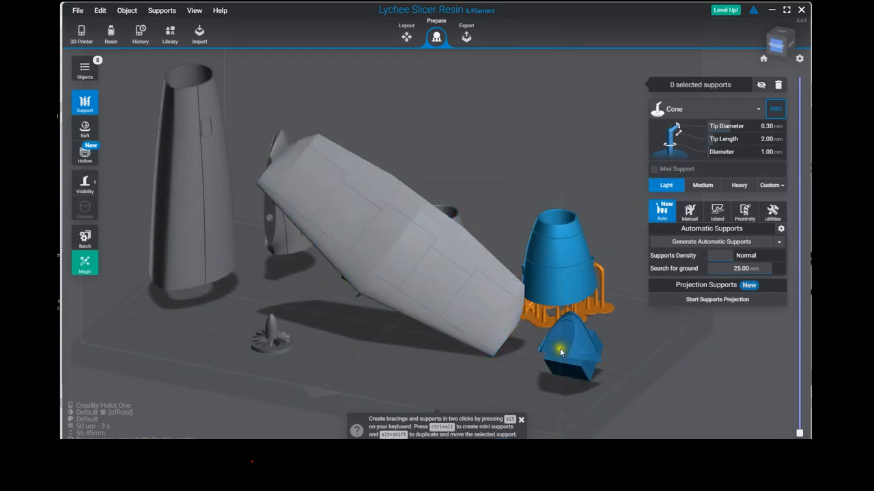
Step: Generate Light automatic supports at Normal density for the small tilted part at the plate's front corner and the rotor in front of the stabilizer
click(560, 348)
click(687, 242)
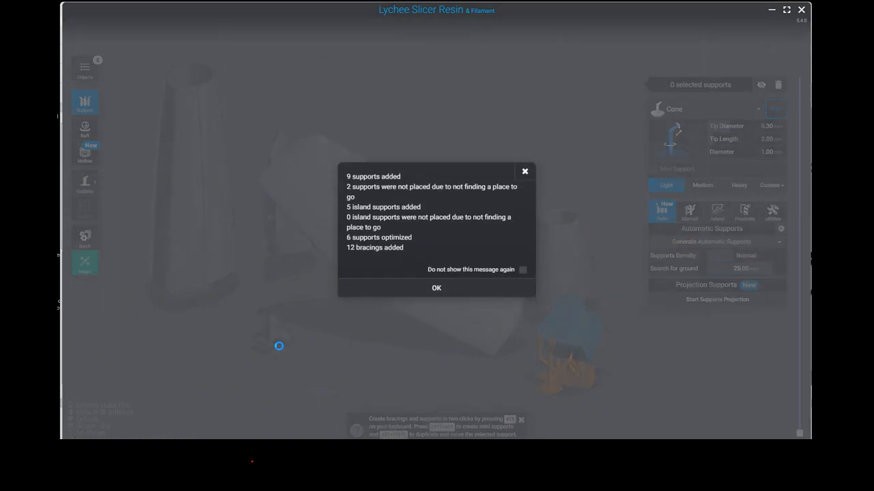
click(404, 297)
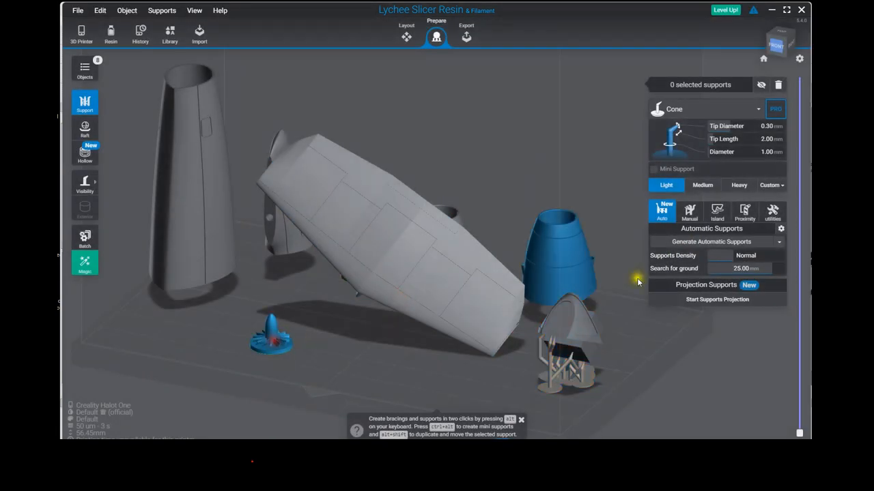
click(725, 242)
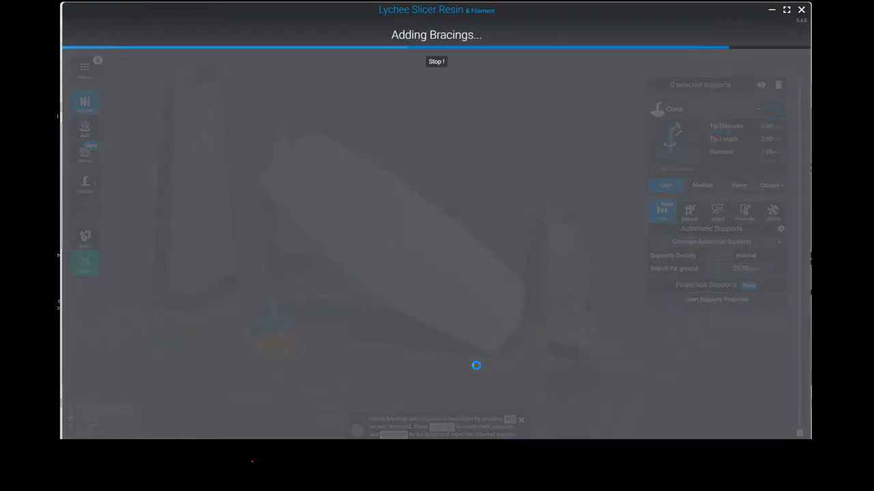
click(435, 285)
Step: Generate Light automatic supports at Normal density for the remaining front engine and the rotor beside it, both behind the horizontal stabilizer
drag(526, 267, 296, 269)
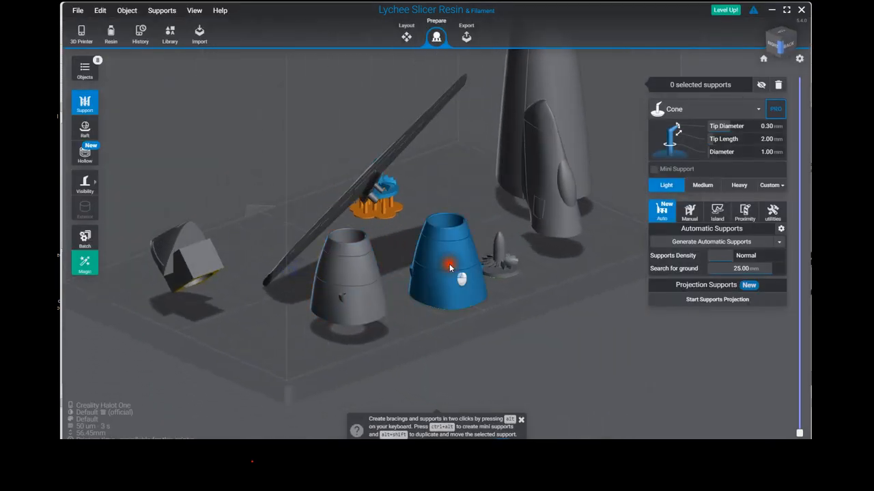
click(718, 245)
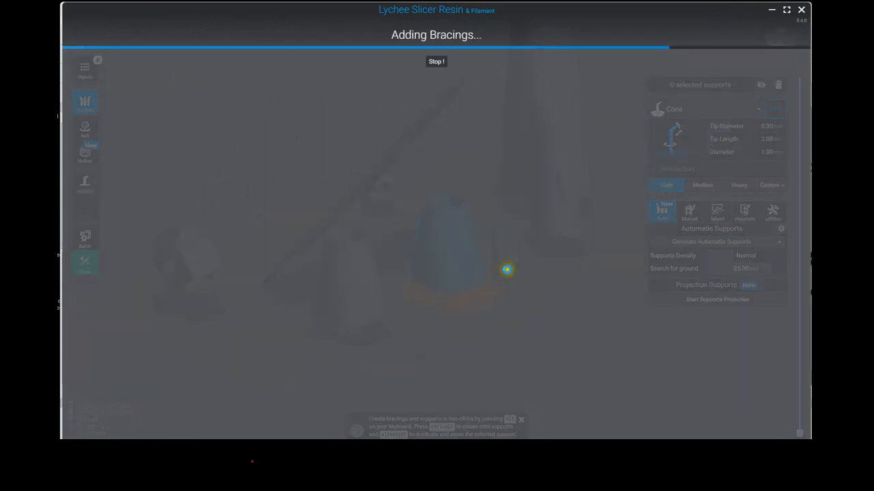
click(463, 274)
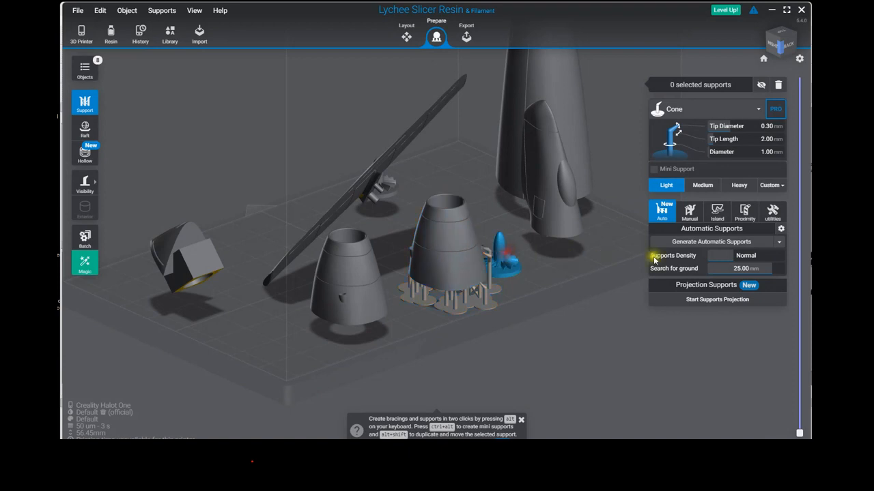
click(708, 242)
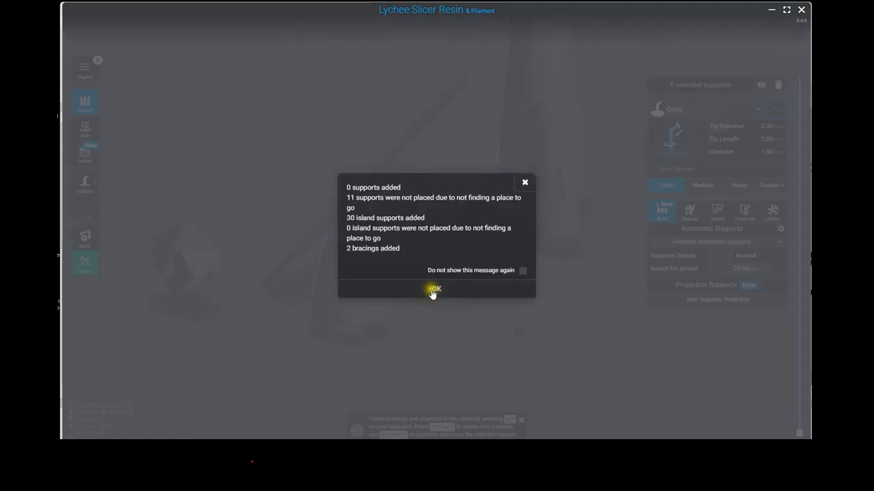
click(434, 290)
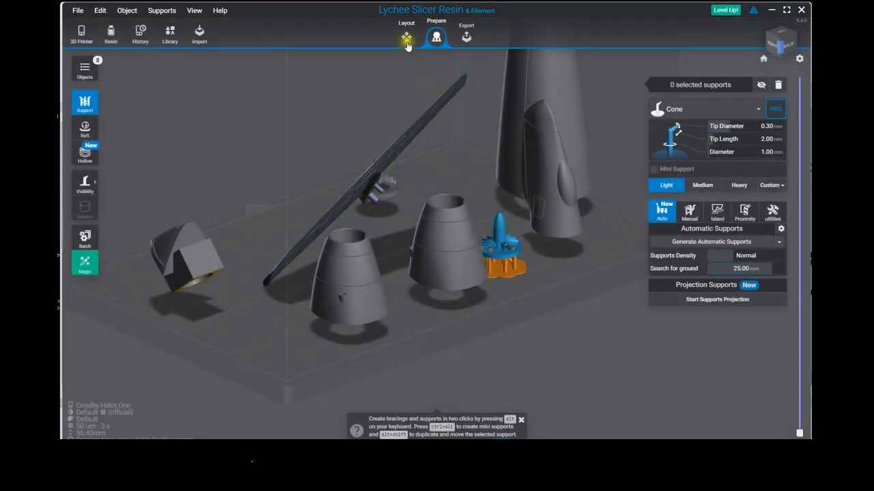
Step: Select the Final Hor Stab001 model in the layout and generate Light automatic supports at Normal density for it
click(408, 43)
right_drag(417, 290, 645, 269)
click(386, 240)
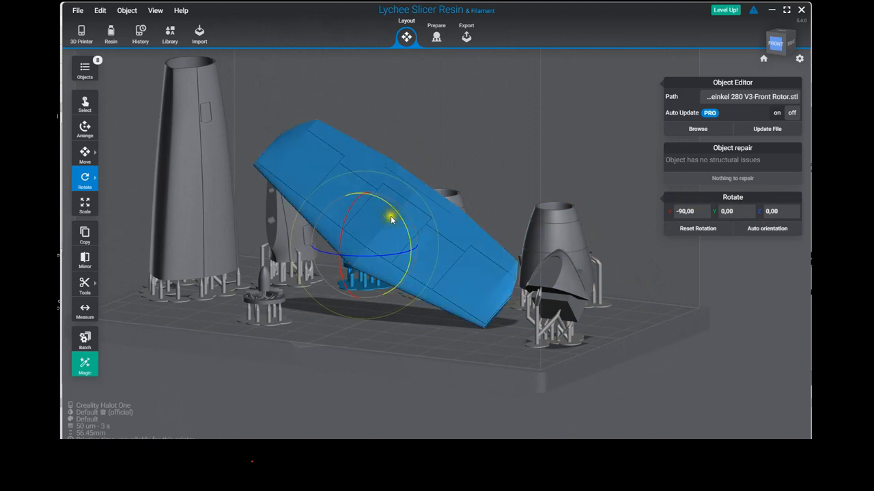
drag(391, 217, 391, 221)
click(471, 285)
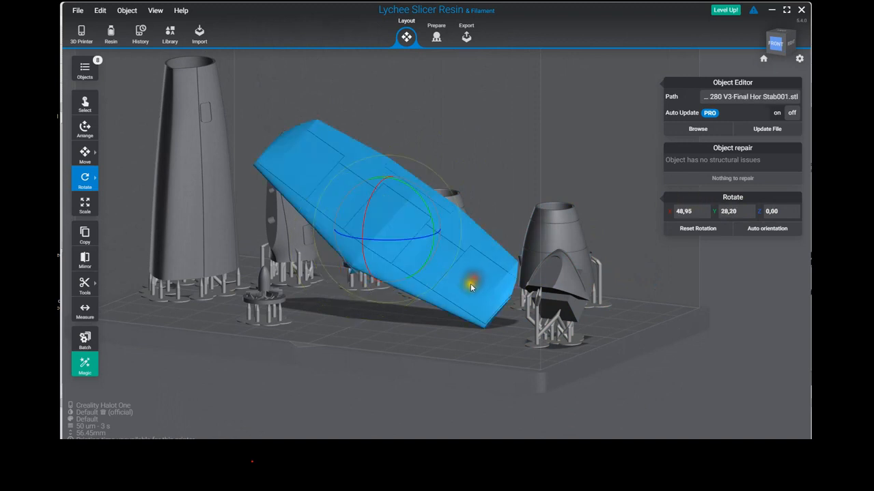
click(437, 38)
click(714, 241)
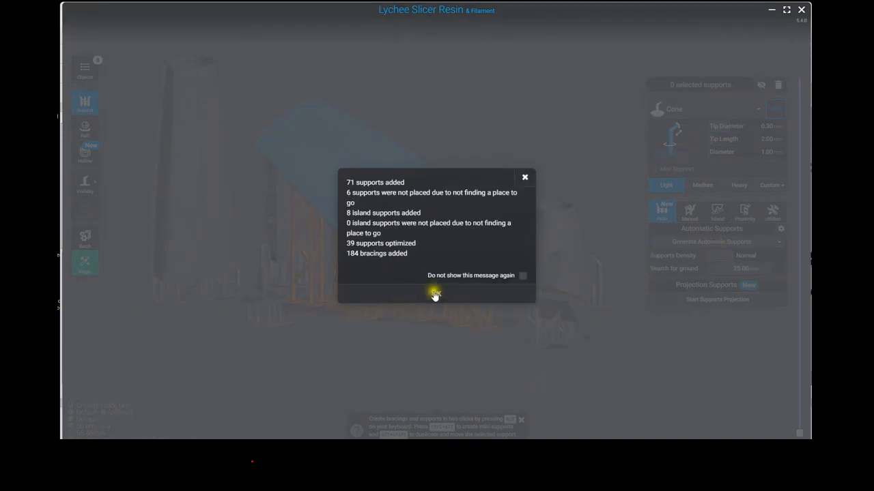
click(437, 293)
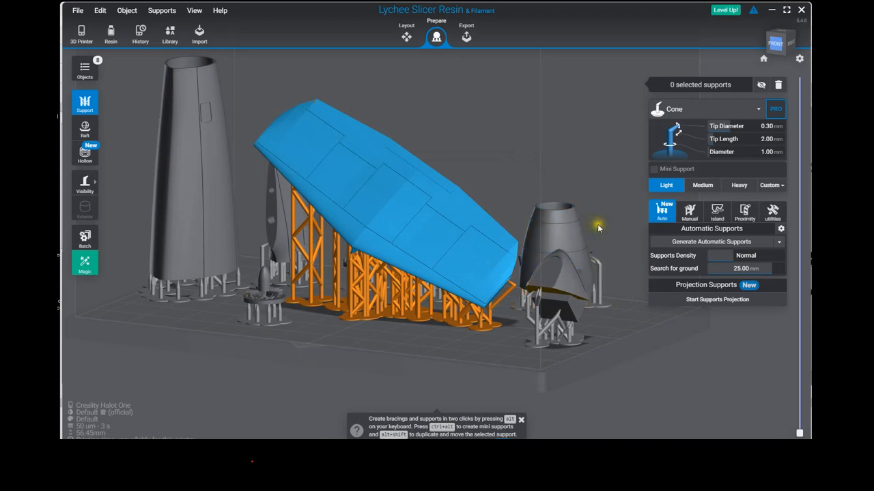
Step: Move the front engine behind the stabilizer closer to it, to about Y 25.08 mm, and check its spacing from the neighbouring parts
right_drag(596, 226, 478, 259)
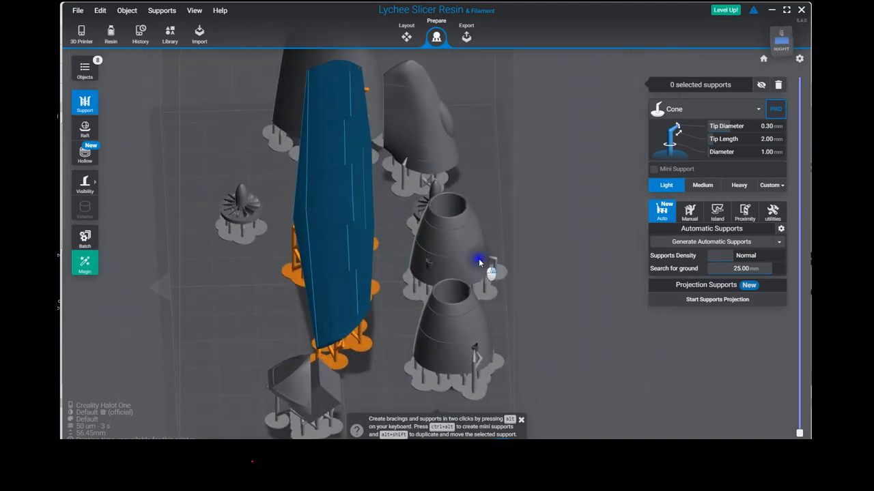
click(411, 39)
click(440, 242)
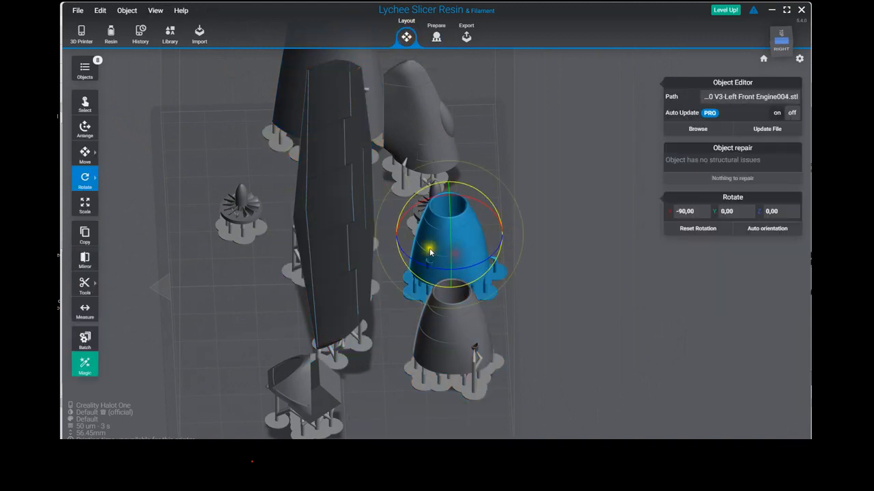
click(85, 128)
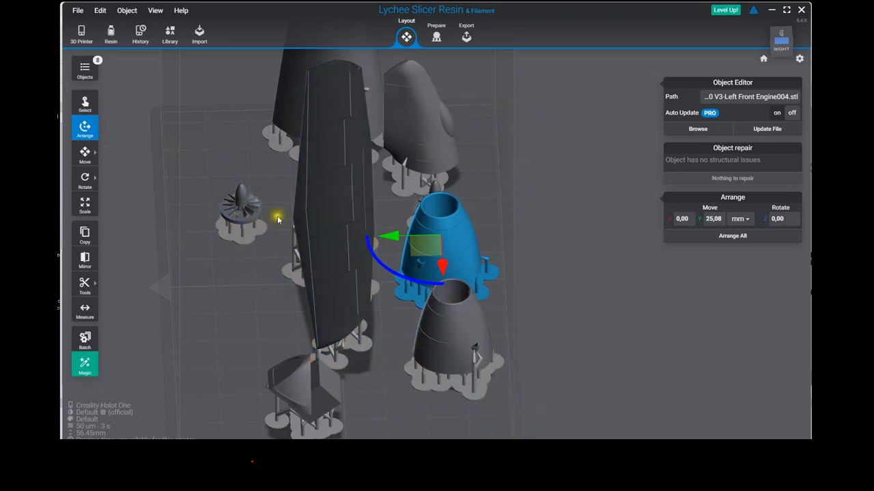
right_drag(453, 246, 494, 219)
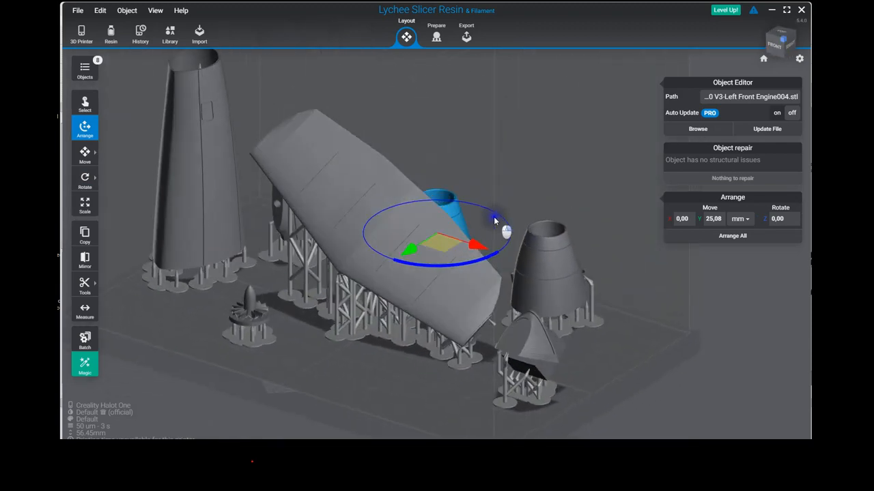
Step: Set up the slice export to file with Smooth Surfaces anti-aliasing and the .cxdlp (v2) slice format
click(467, 37)
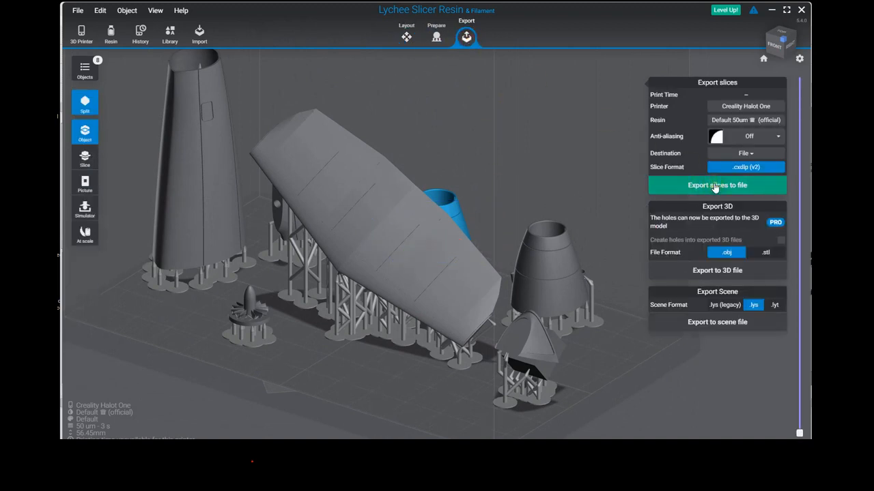
click(742, 140)
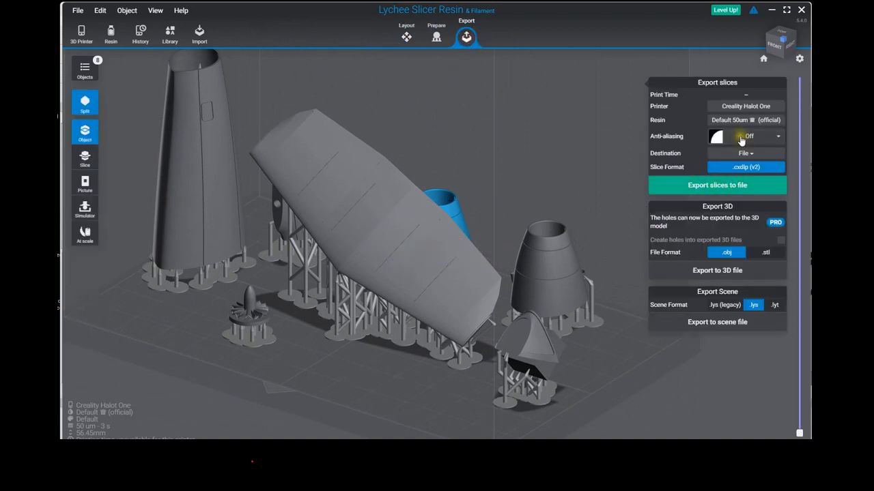
click(741, 137)
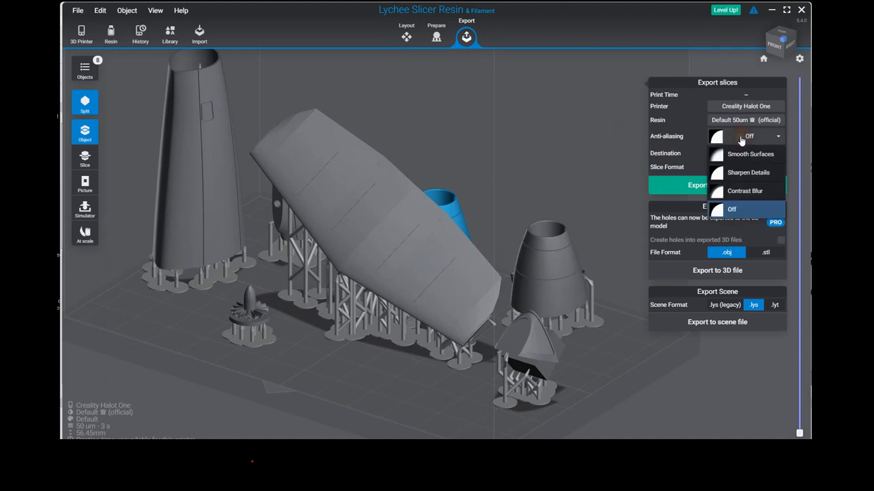
click(744, 155)
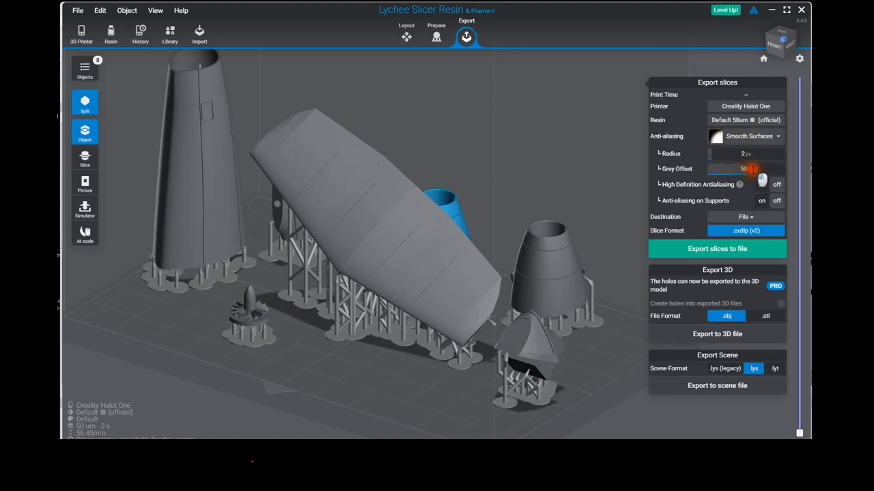
click(725, 250)
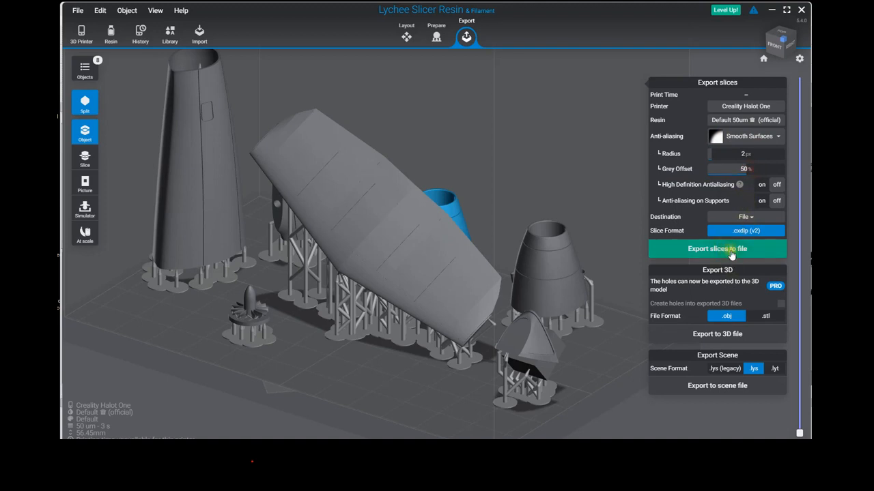
click(736, 233)
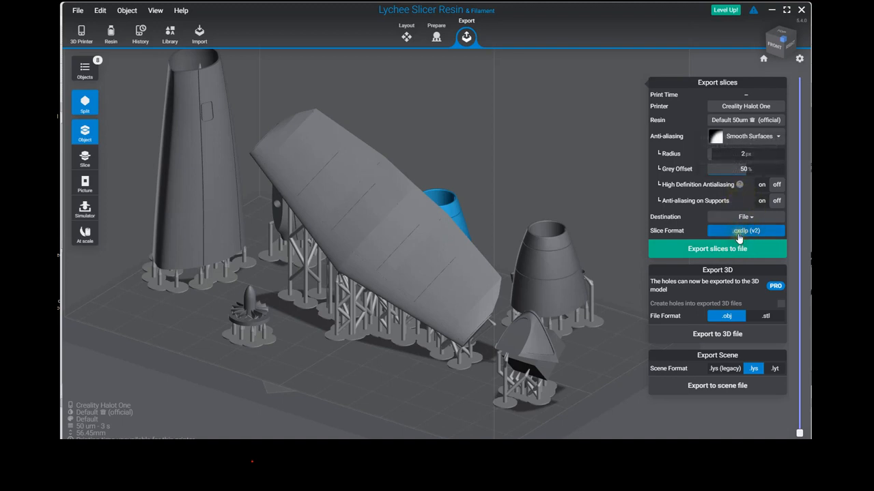
click(733, 248)
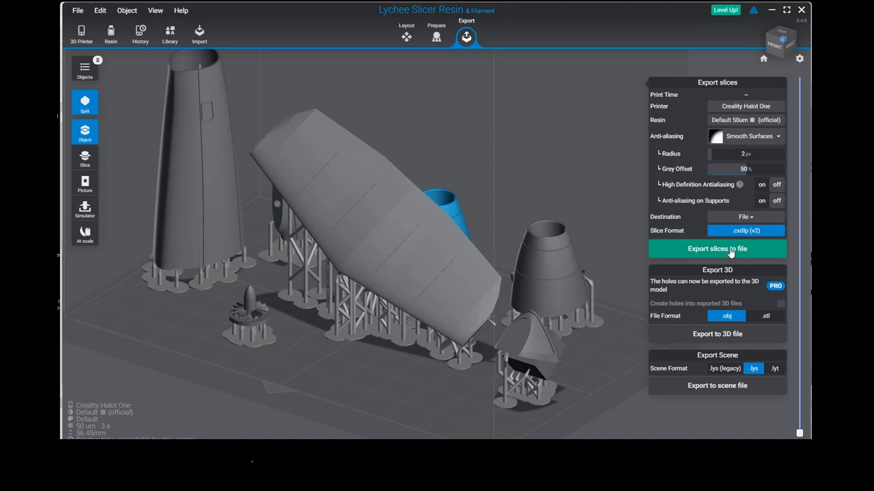
click(730, 251)
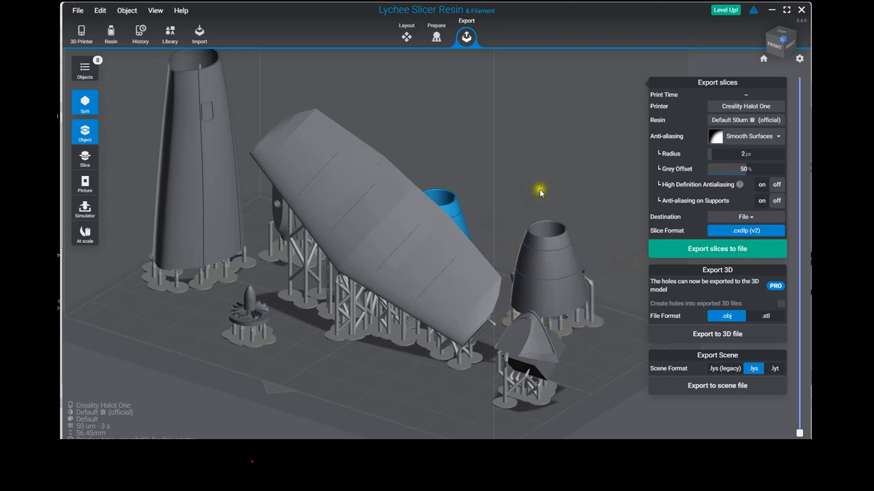
Step: Switch to FreeCAD and open the Part/Part Design shape view preferences to examine the tessellation settings
click(265, 139)
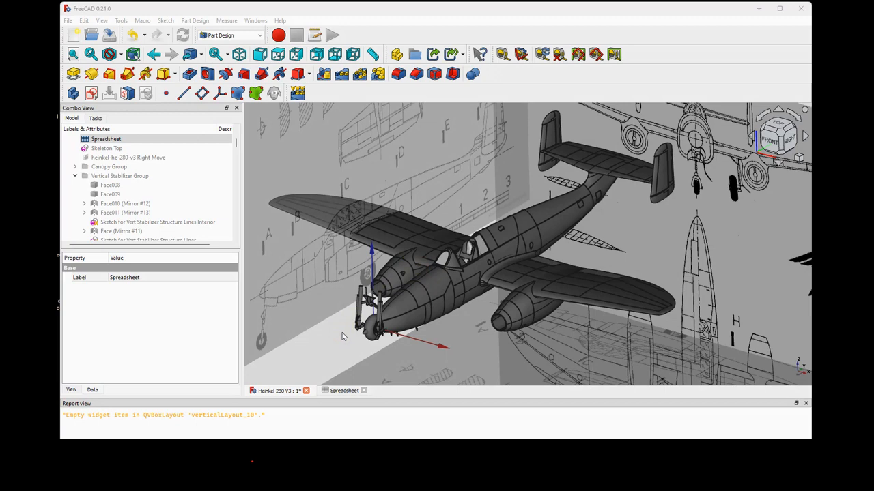
click(84, 21)
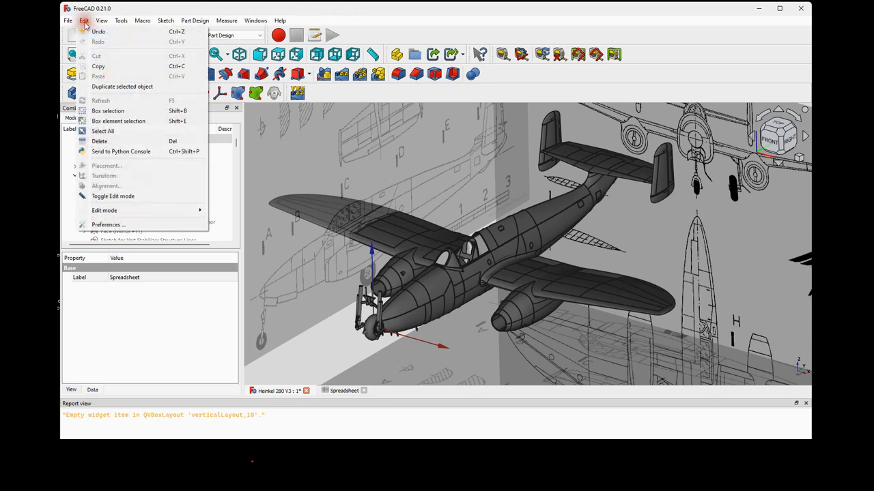
click(130, 225)
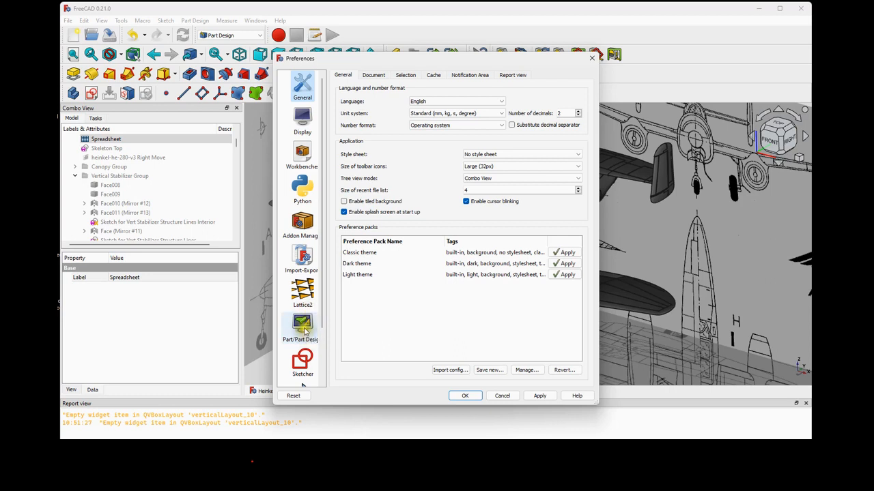
click(304, 331)
click(383, 75)
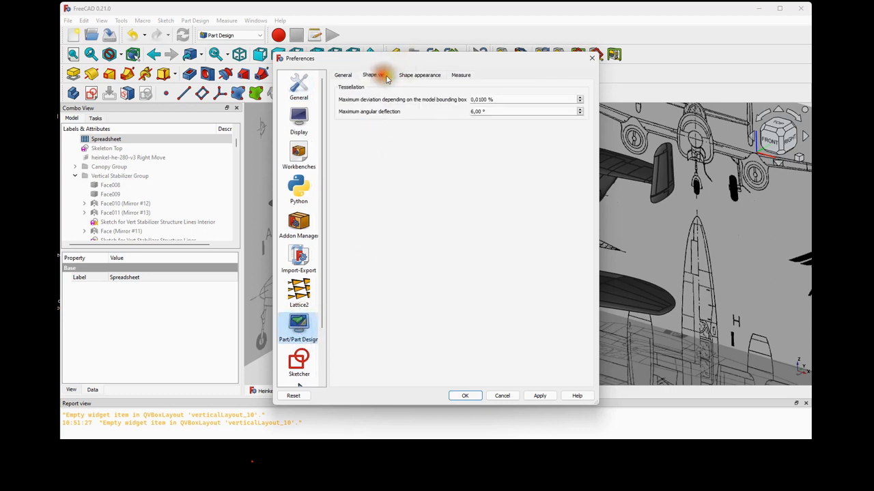